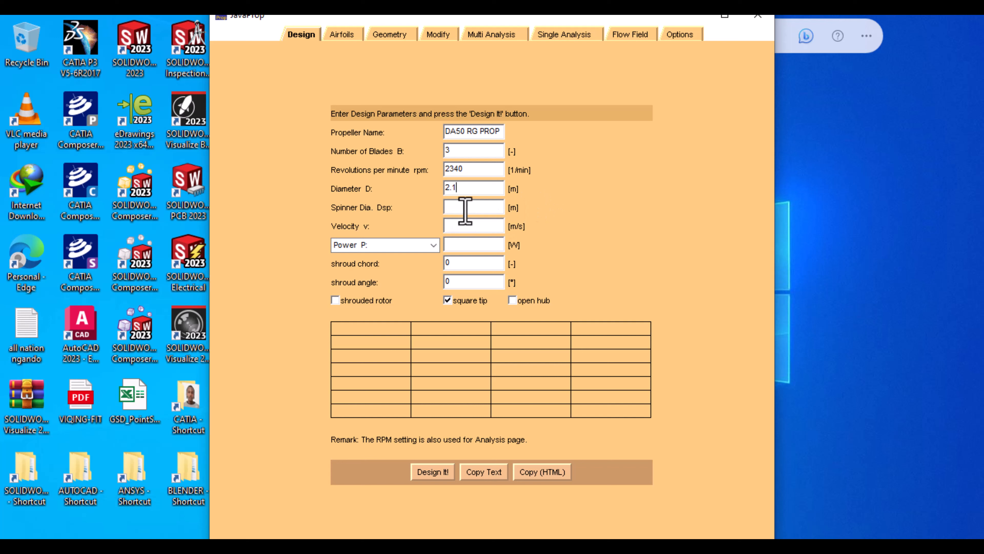
# Enter a 0.338 m spinner diameter, 93.06 m/s velocity and 202830.4 W power in JavaProp
pyautogui.click(465, 209)
pyautogui.write('0.338')
pyautogui.click(455, 228)
pyautogui.write('93.06')
pyautogui.click(458, 245)
pyautogui.write('202')
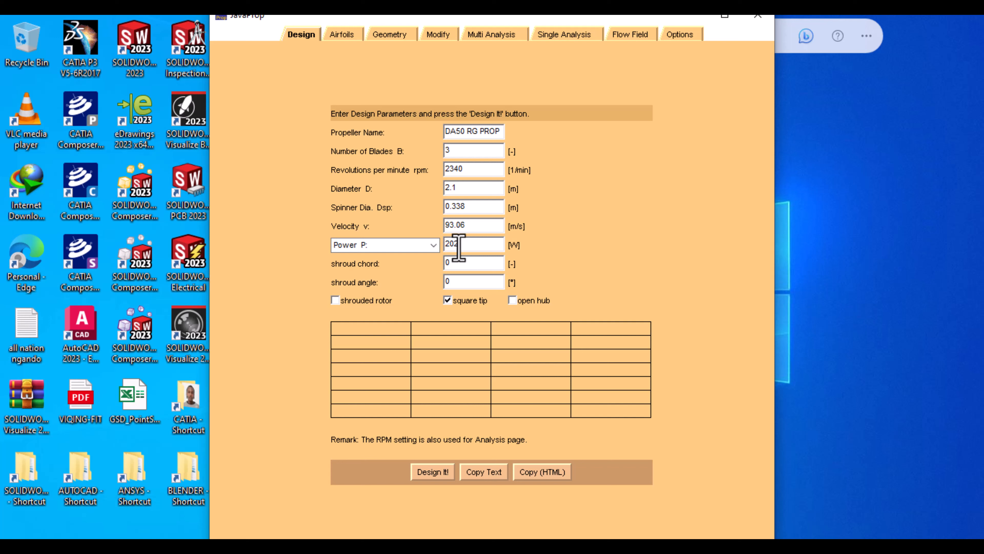
pyautogui.write('0002')
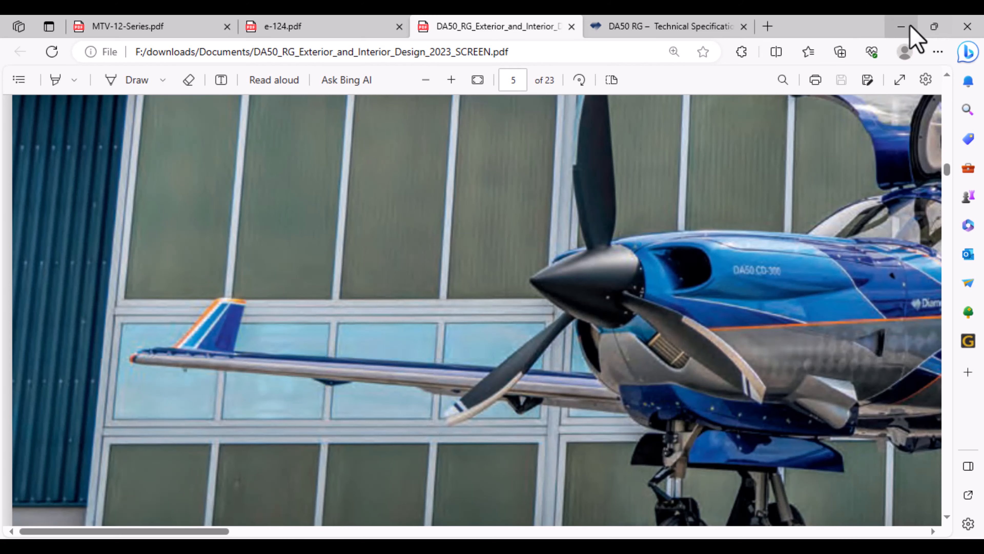
pyautogui.click(901, 26)
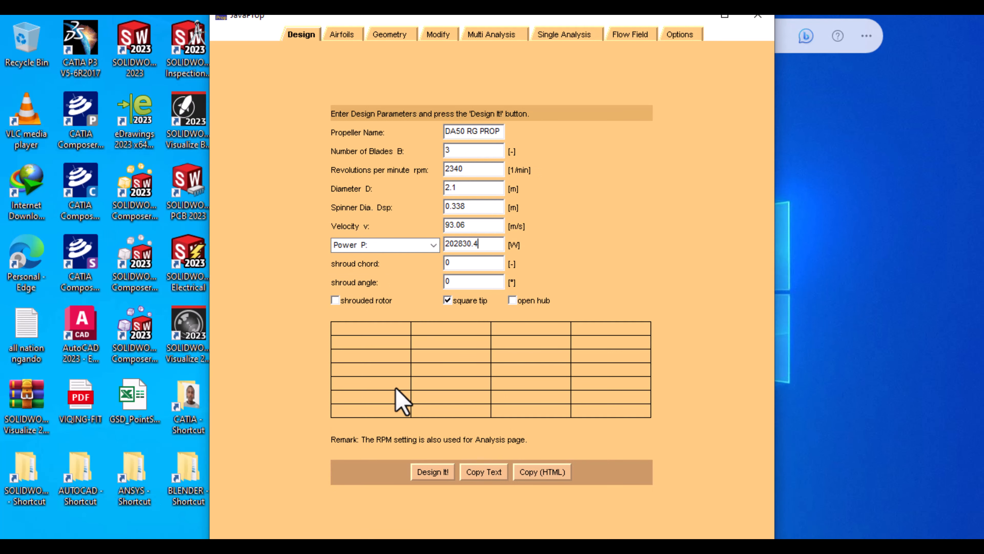
# Assign MH 126 to the root station and MH 112 16.2% to r/R 0.333
pyautogui.click(343, 35)
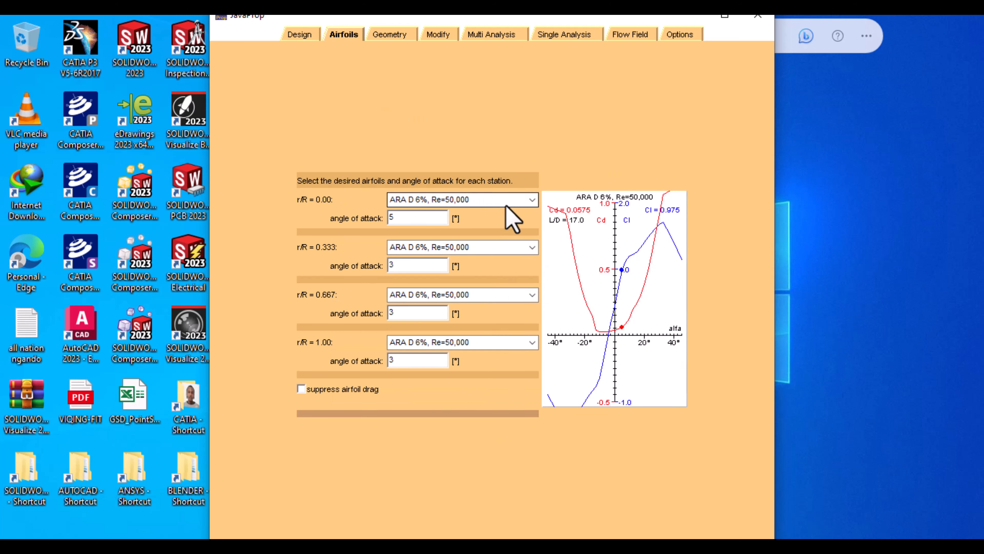
pyautogui.click(532, 200)
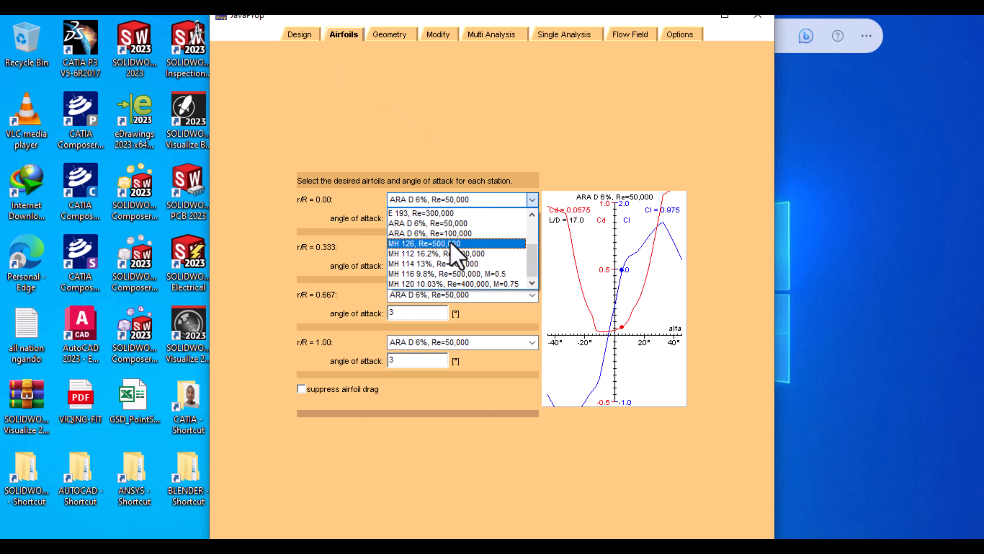
pyautogui.click(451, 243)
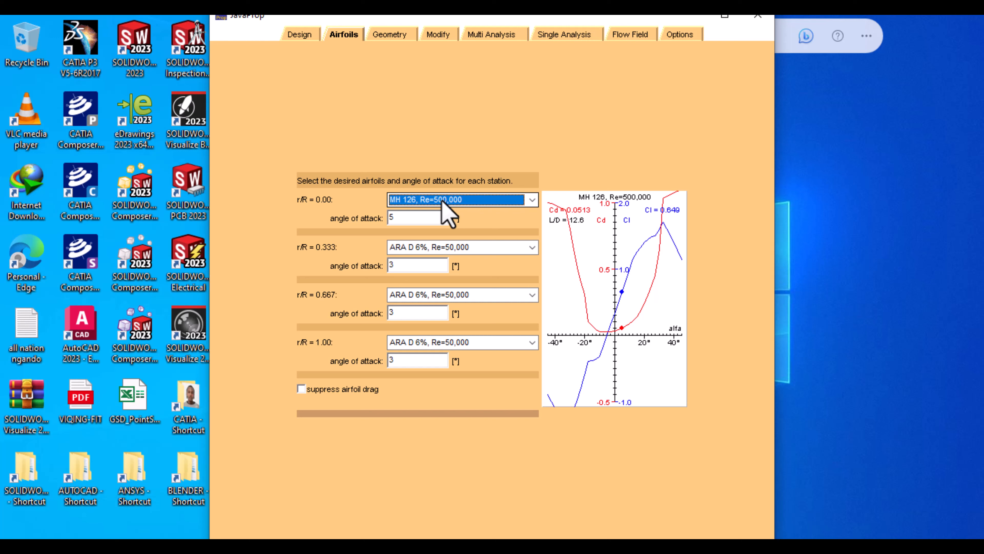
pyautogui.click(532, 247)
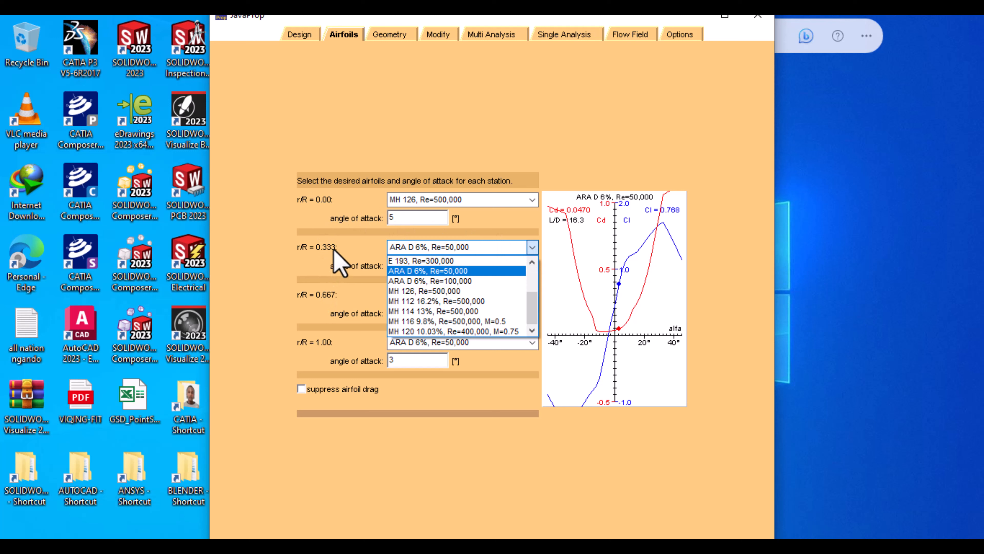
pyautogui.click(416, 301)
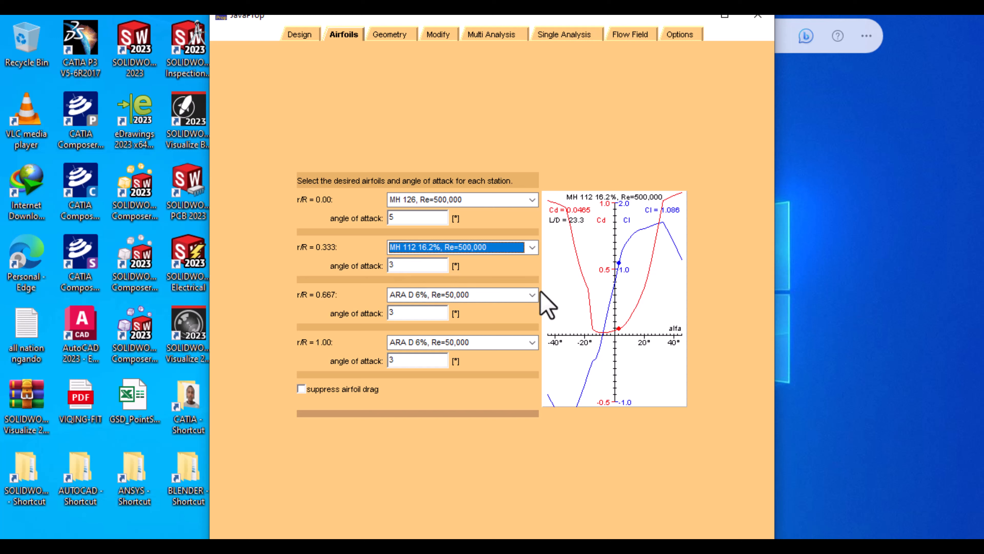
# Assign MH 114 13% to r/R 0.667 and MH 120 10.03% to the tip station
pyautogui.click(532, 295)
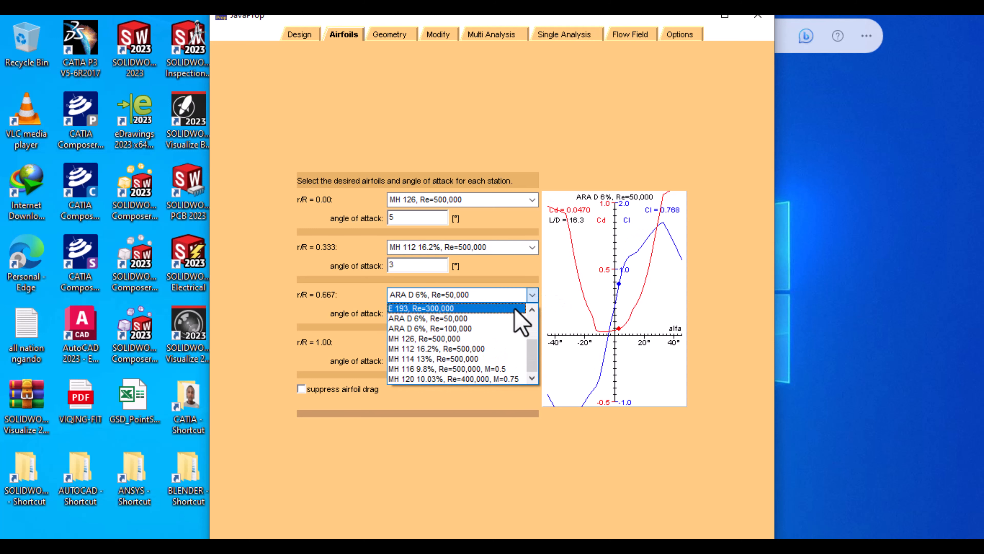
pyautogui.click(430, 358)
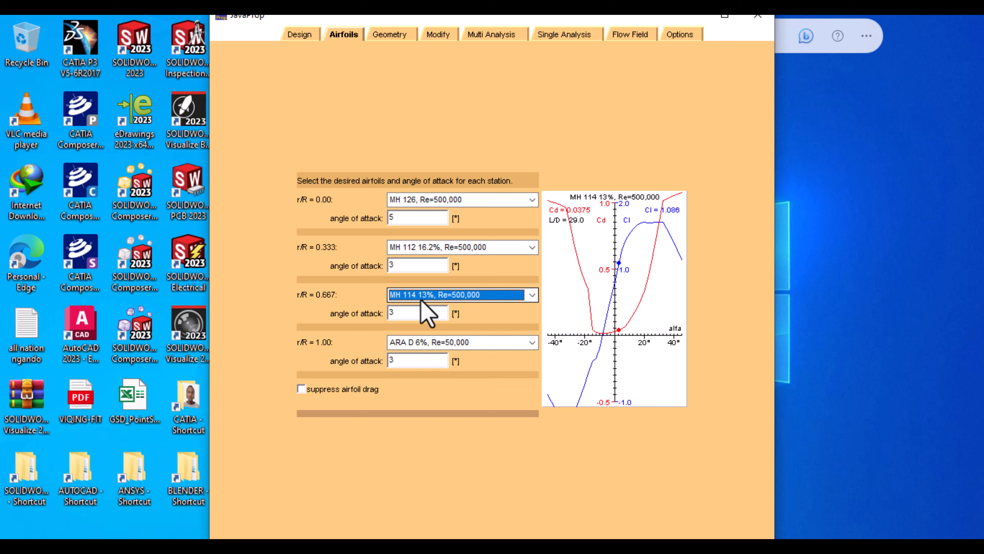
pyautogui.click(532, 342)
pyautogui.click(444, 427)
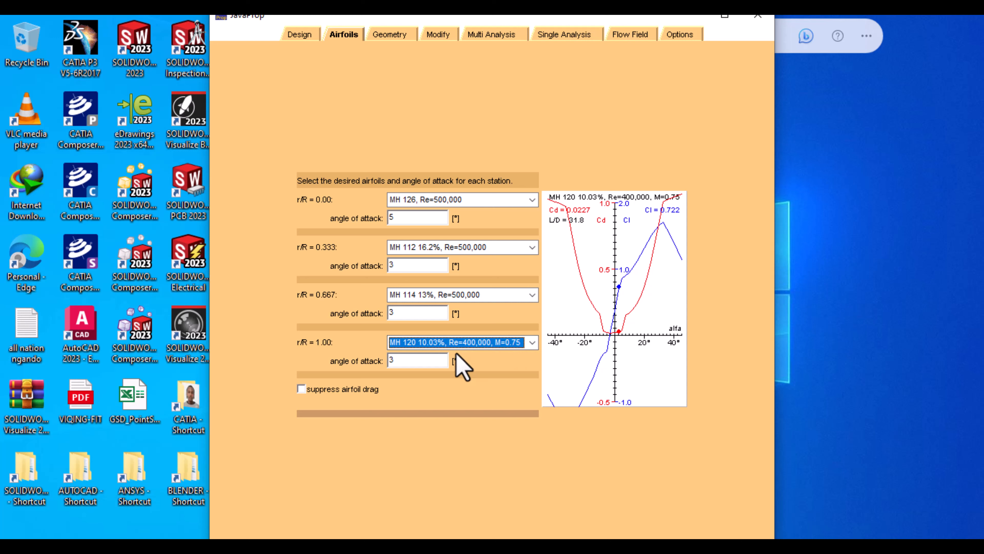
pyautogui.click(299, 34)
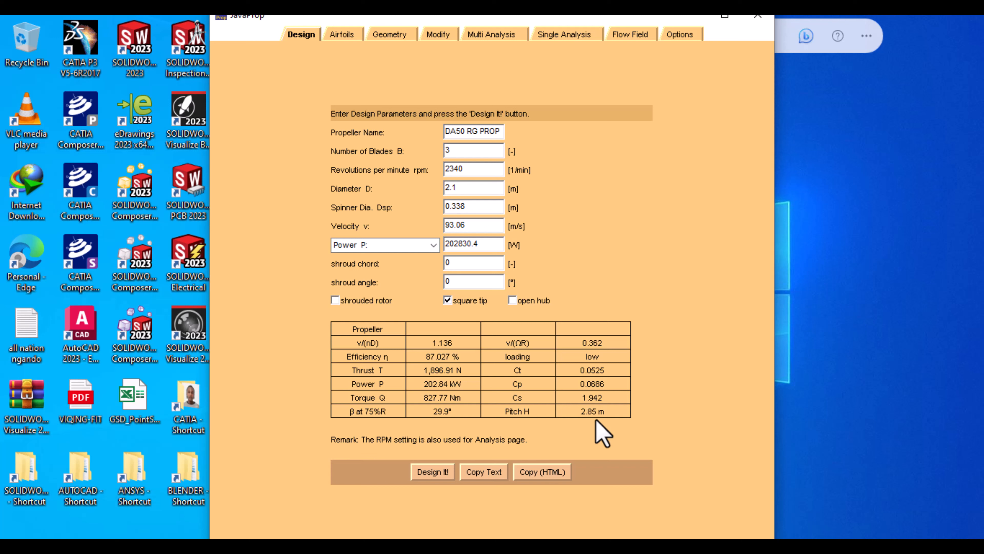
# Review the Geometry tab's blade table and front and side views, then start saving the geometry
pyautogui.click(391, 34)
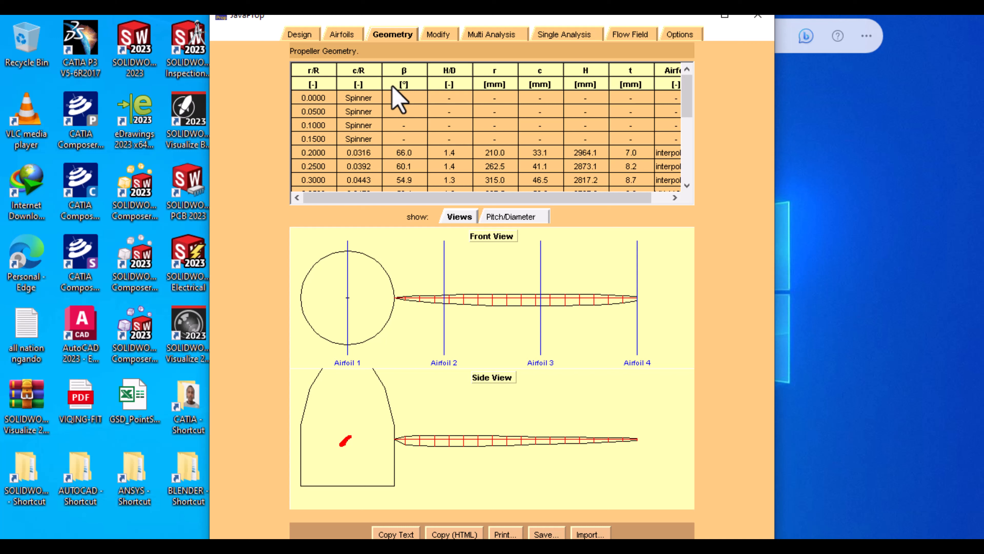
pyautogui.scroll(-3, 391, 144)
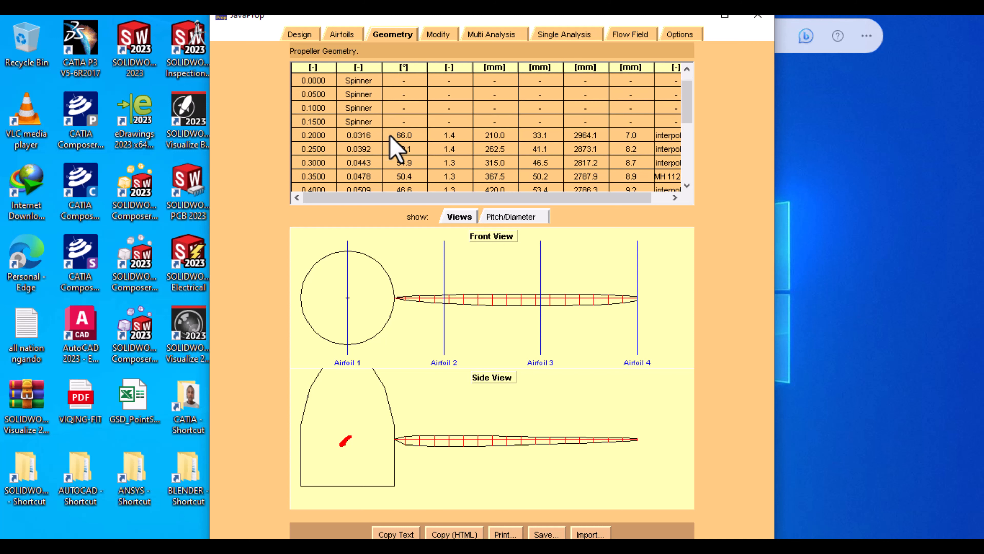
pyautogui.scroll(-5, 389, 136)
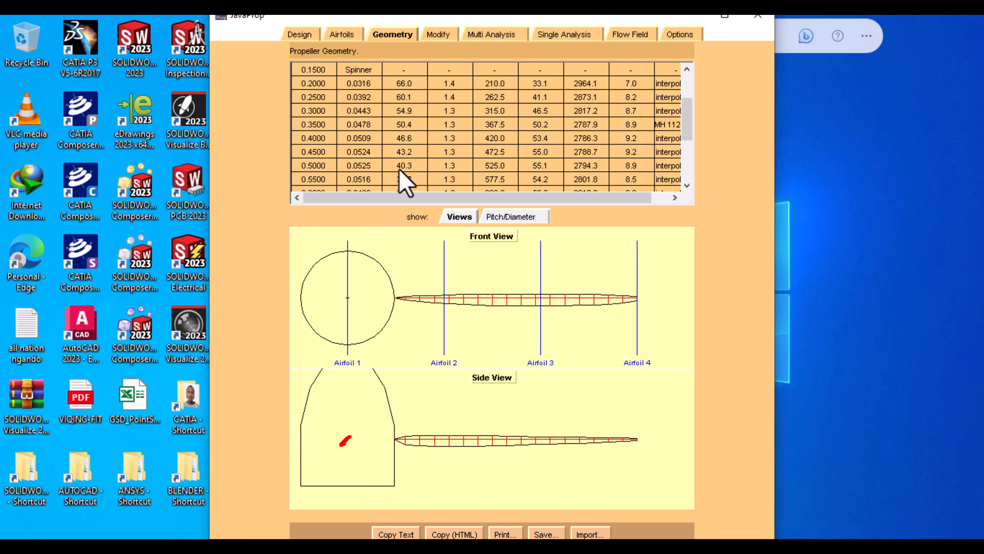
pyautogui.scroll(-1, 403, 182)
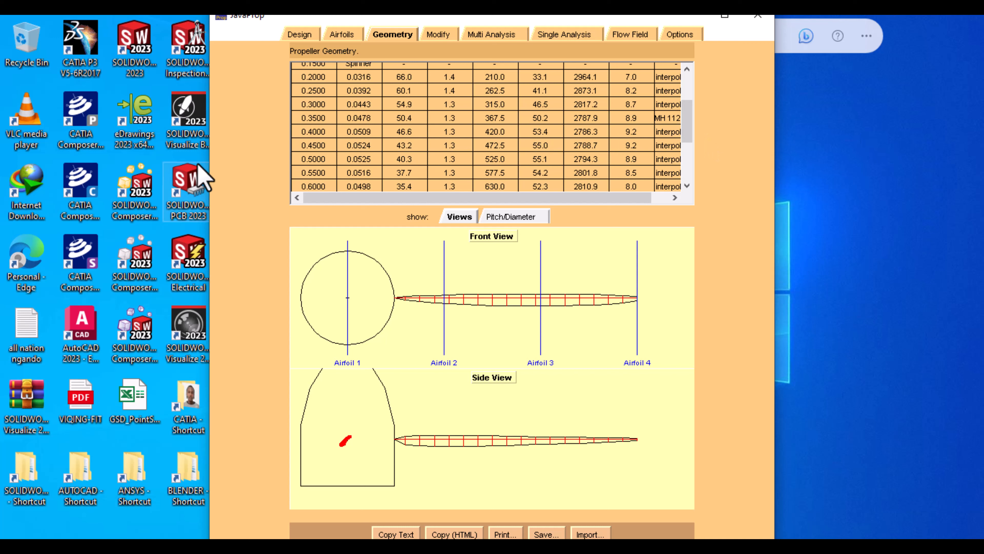
pyautogui.moveTo(692, 143); pyautogui.dragTo(690, 117)
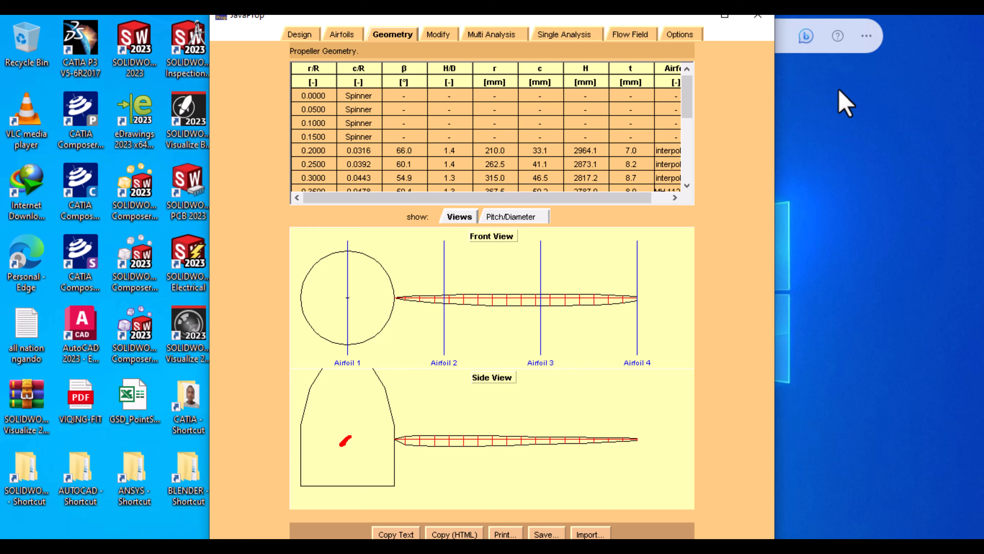
pyautogui.scroll(-2, 675, 166)
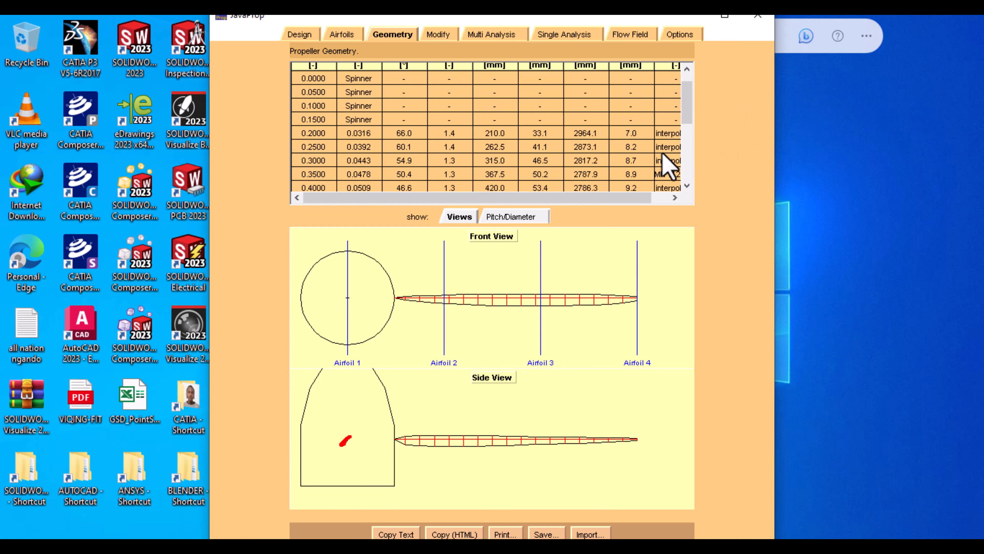
pyautogui.moveTo(688, 121); pyautogui.dragTo(622, 427)
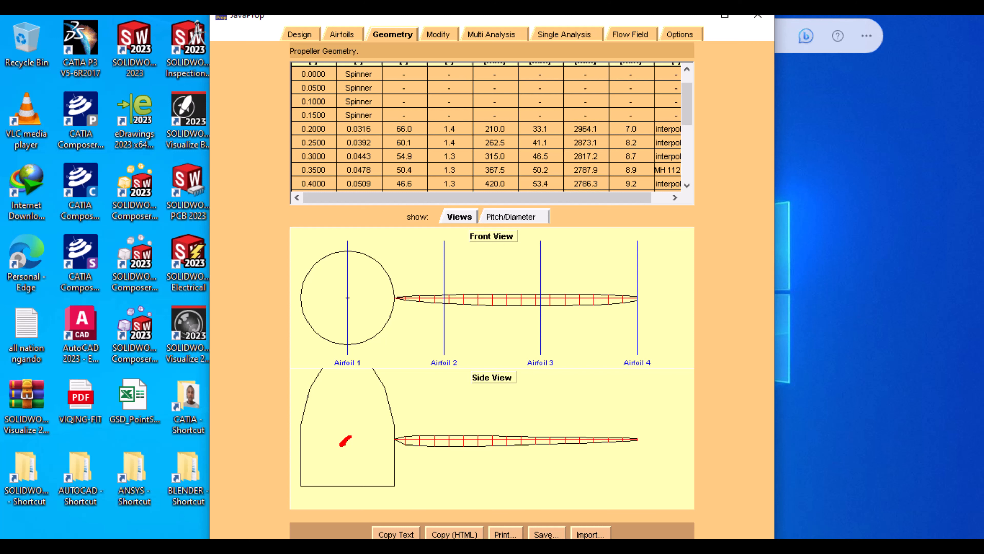
pyautogui.click(542, 534)
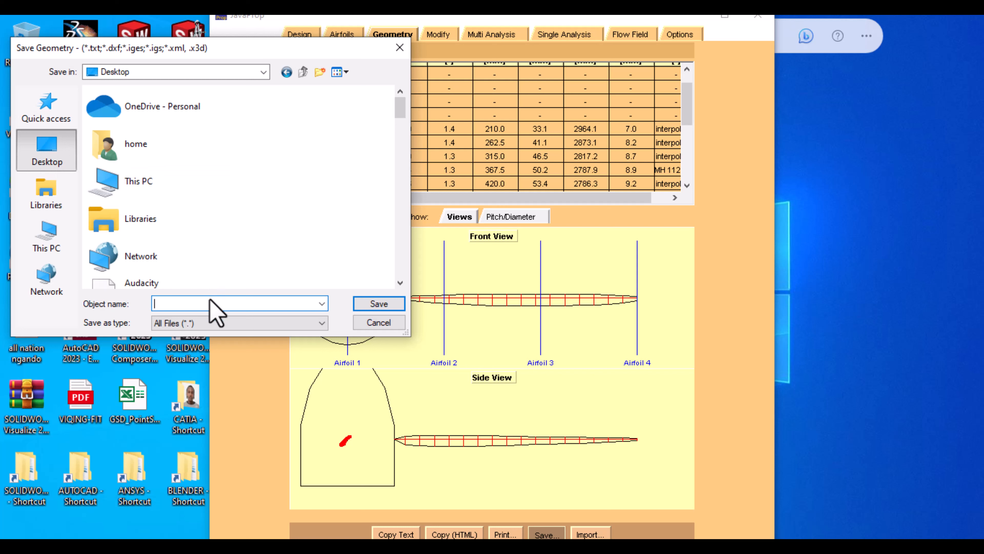
# Save the blade geometry to the Desktop as DA50 PROP.IGS and minimize JavaProp
pyautogui.write('DA50')
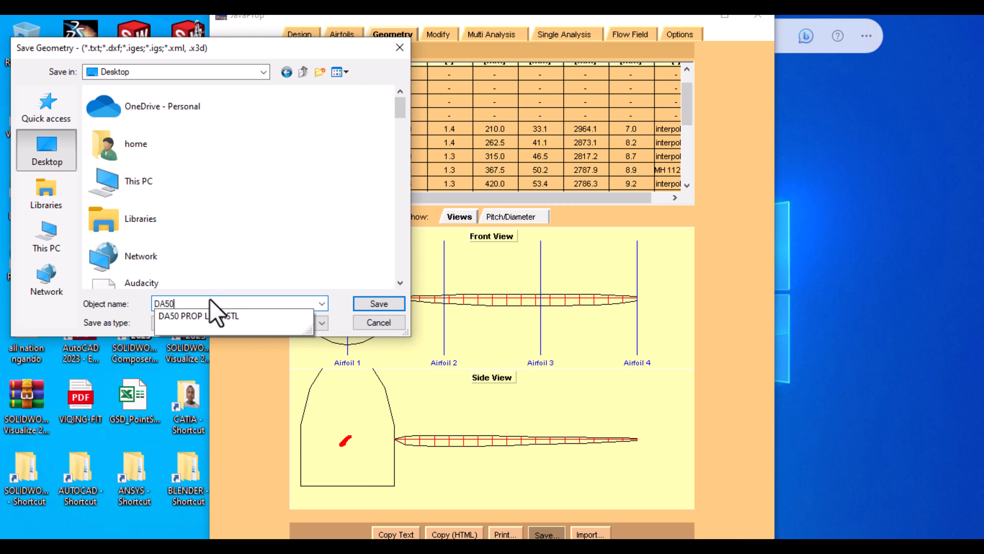
pyautogui.write(' PROP')
pyautogui.press('BackSpace')
pyautogui.write('.')
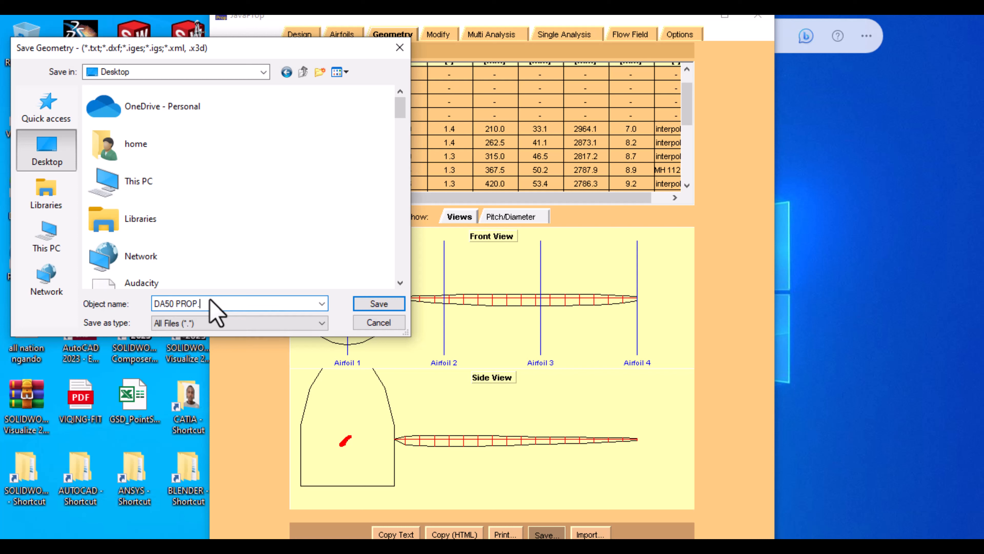
pyautogui.click(385, 304)
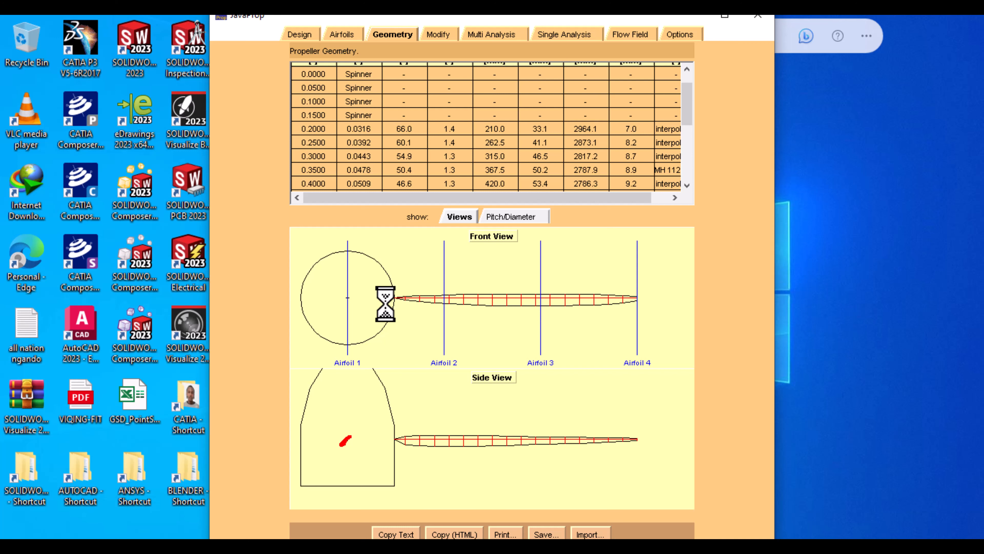
pyautogui.click(702, 17)
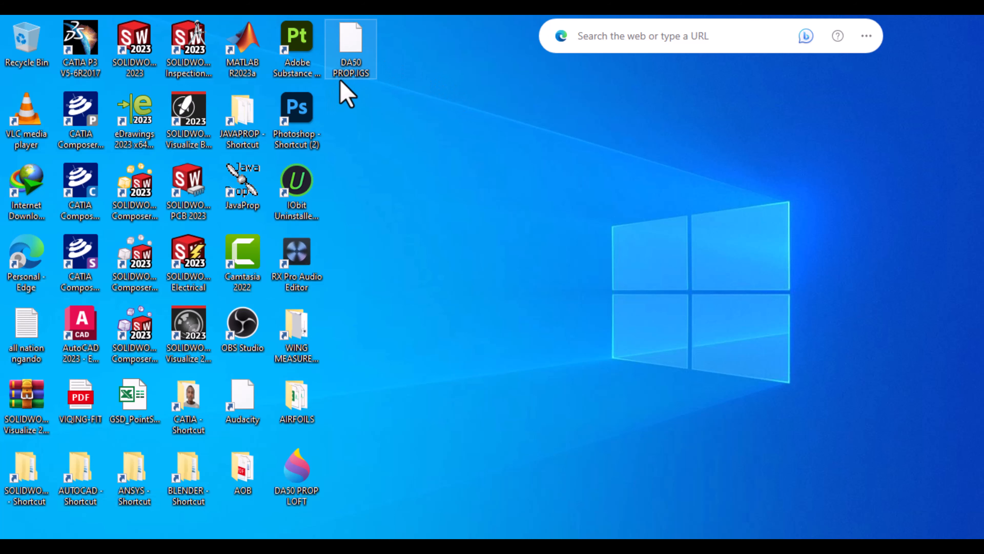
# Open DA50 PROP.IGS from the Desktop in CATIA V5 as an IGES import
pyautogui.click(556, 547)
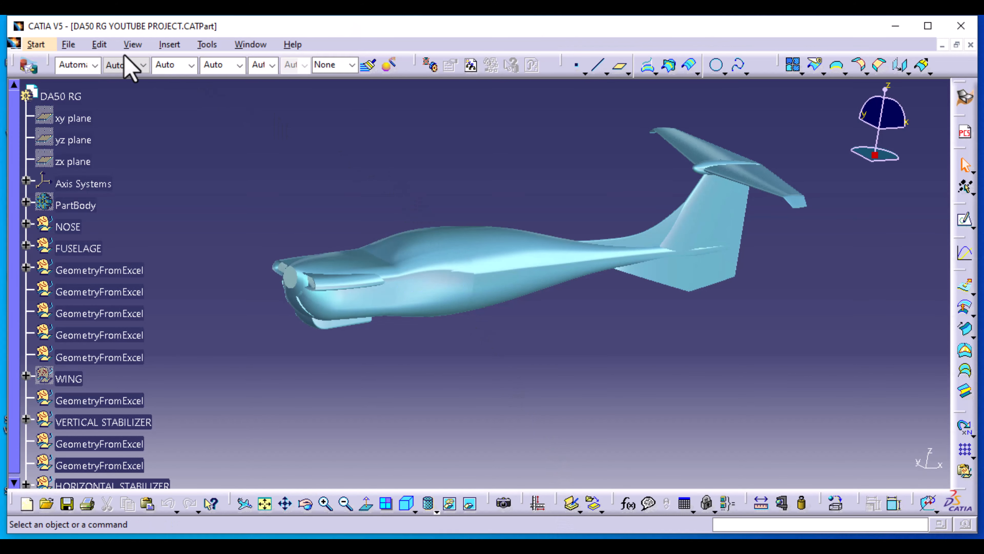
pyautogui.click(68, 46)
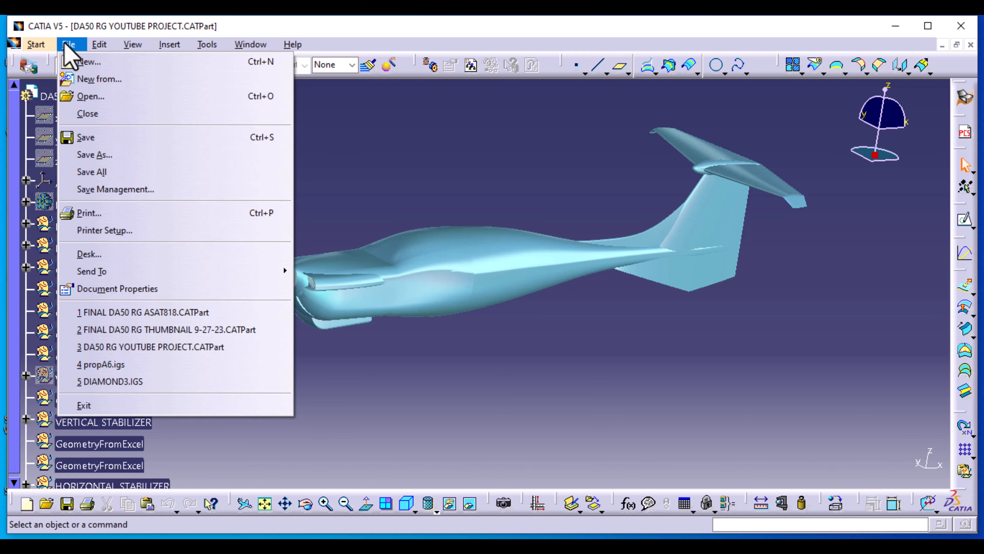
pyautogui.click(86, 97)
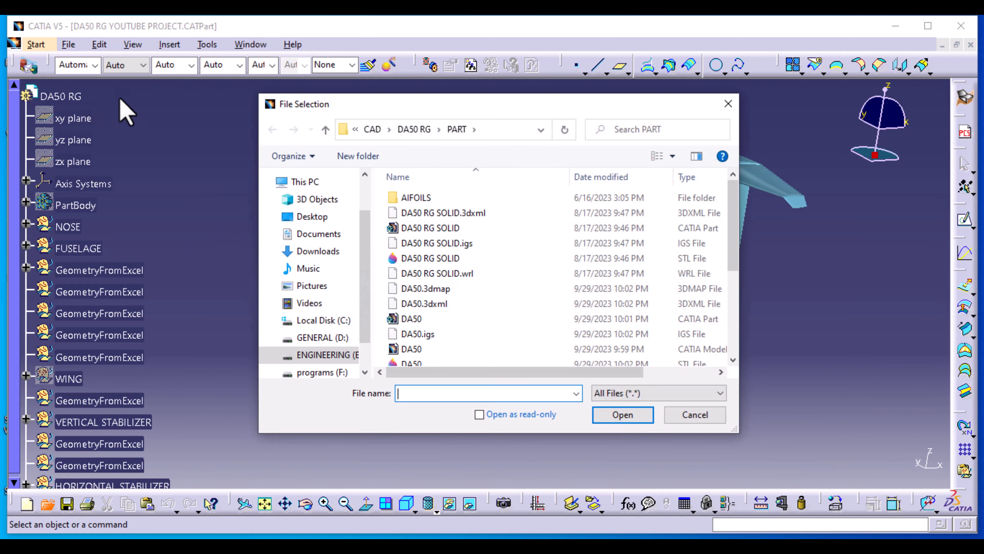
pyautogui.click(320, 220)
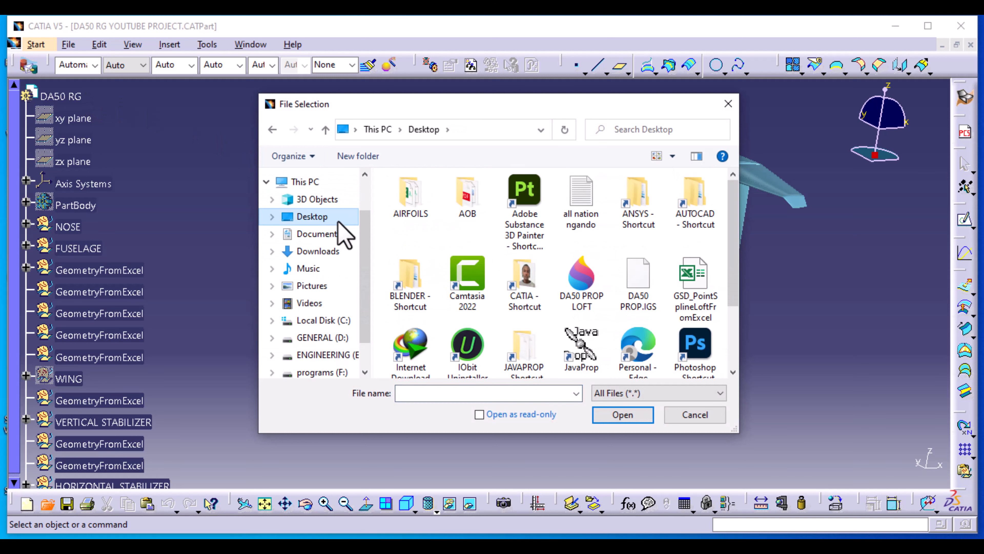
pyautogui.click(651, 295)
pyautogui.click(623, 414)
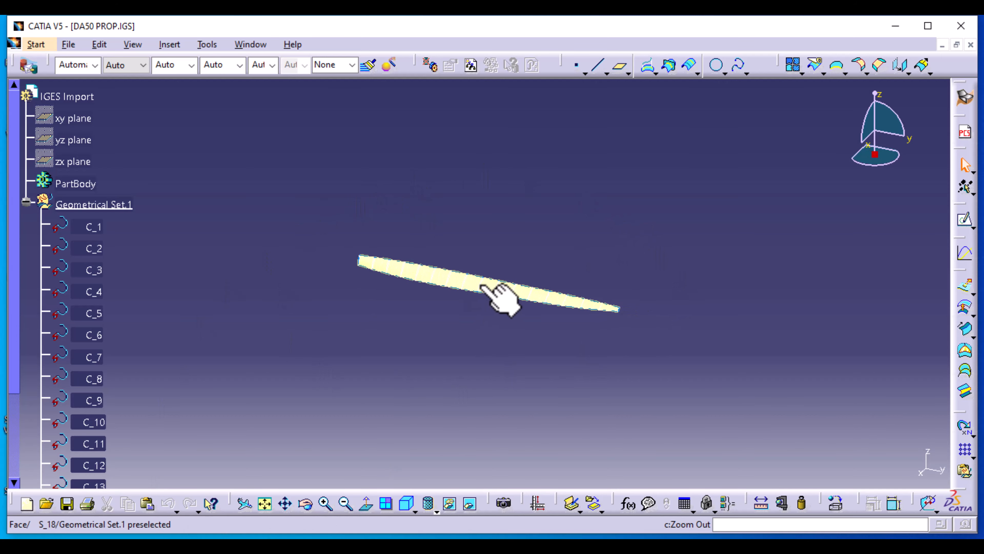
# Orbit the imported blade and select section curves C_7, C_8 and C_9
pyautogui.moveTo(285, 281); pyautogui.dragTo(155, 294, button='middle')
pyautogui.scroll(-5, 87, 290)
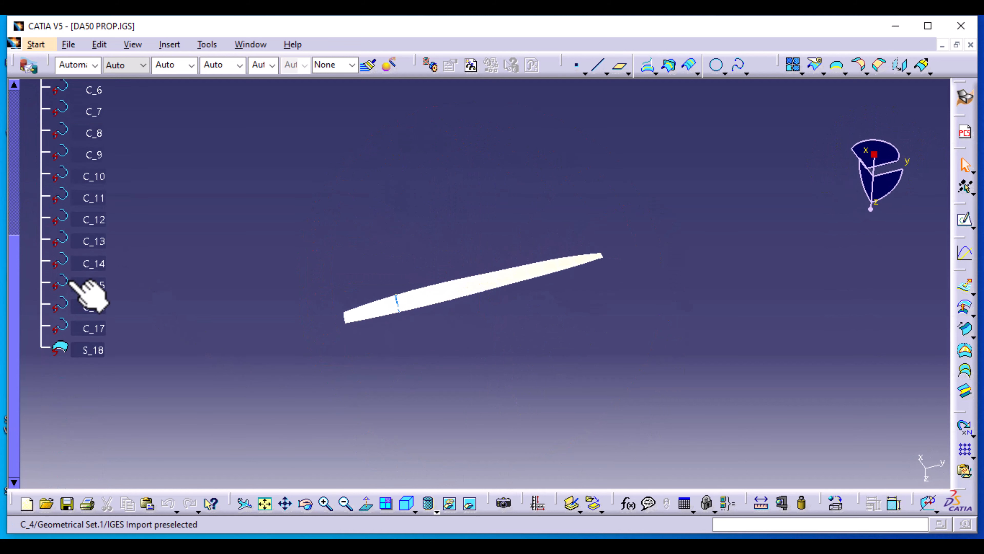
pyautogui.click(94, 112)
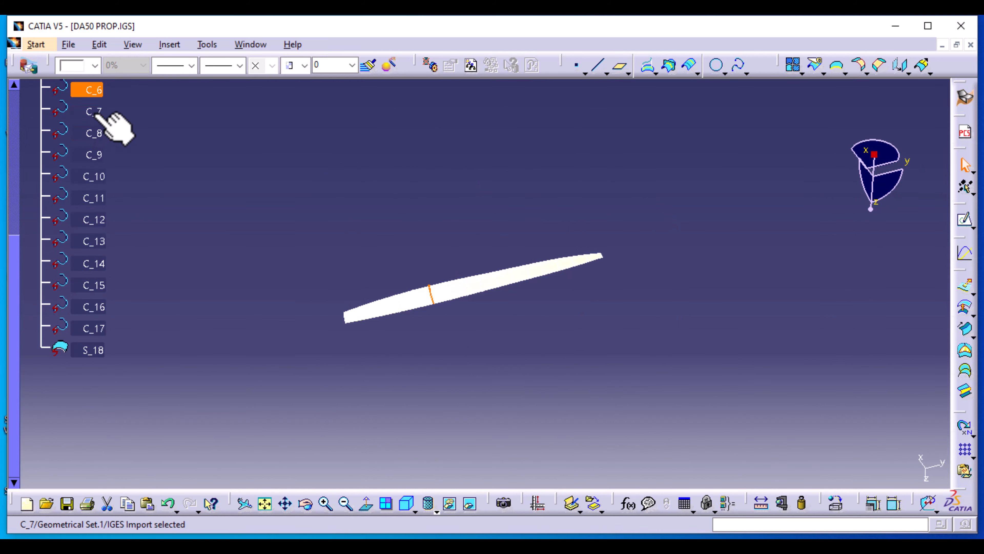
pyautogui.click(91, 134)
pyautogui.click(93, 155)
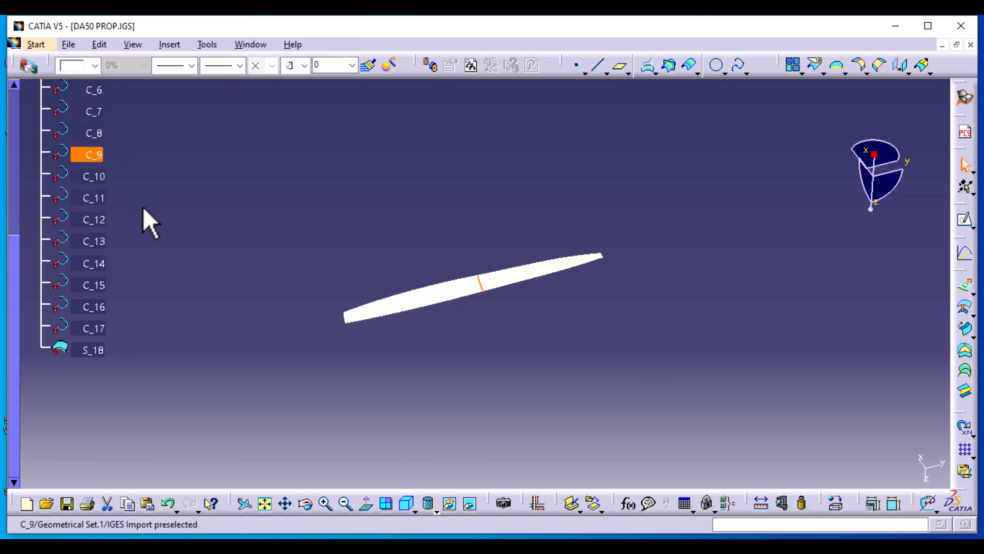
# Set surface S_18's fill colour to brown in its Properties
pyautogui.rightClick(94, 351)
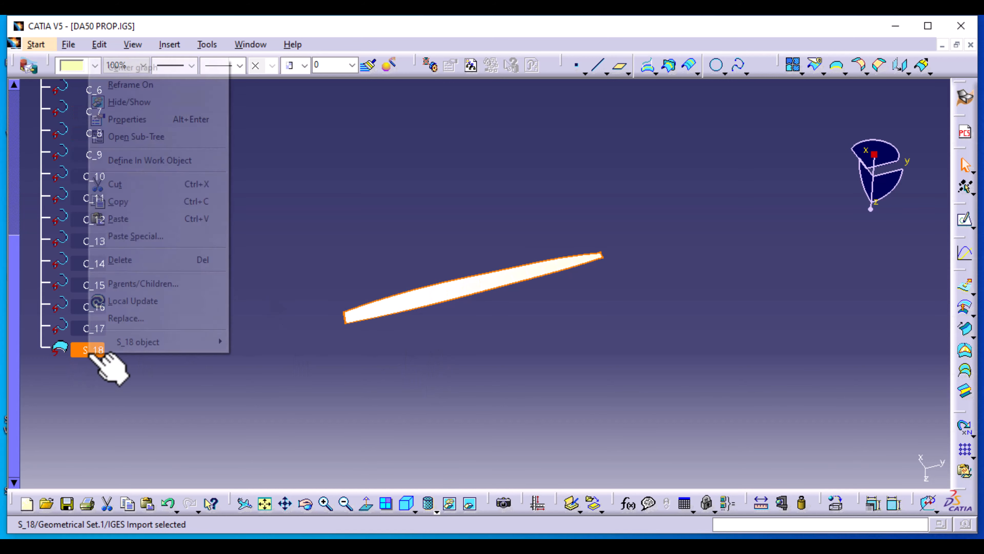
pyautogui.click(128, 119)
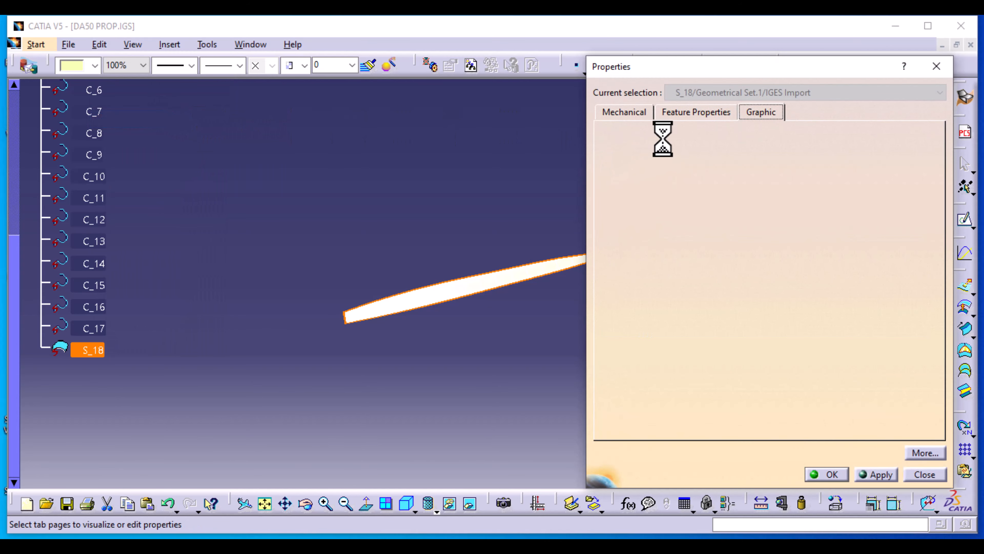
pyautogui.click(687, 158)
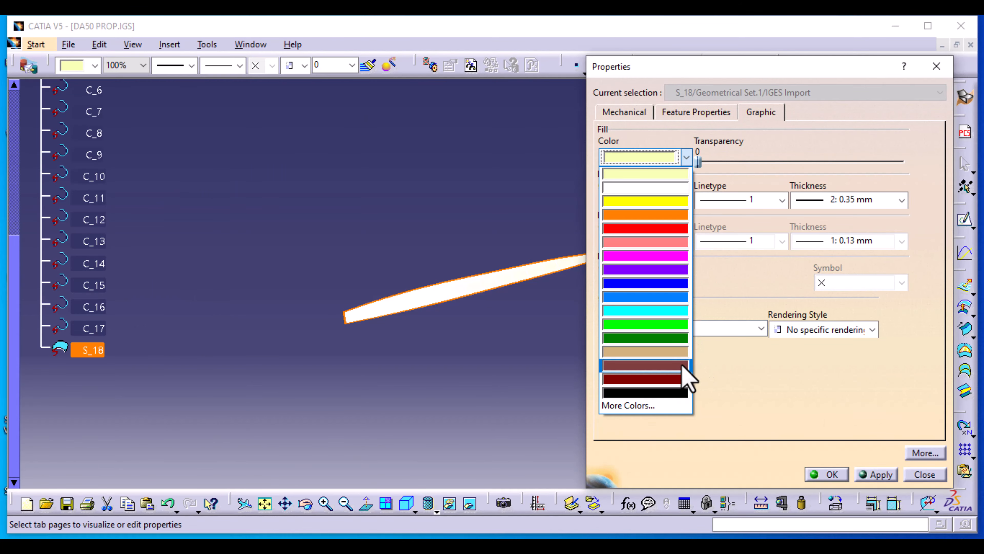
pyautogui.click(674, 364)
pyautogui.click(829, 474)
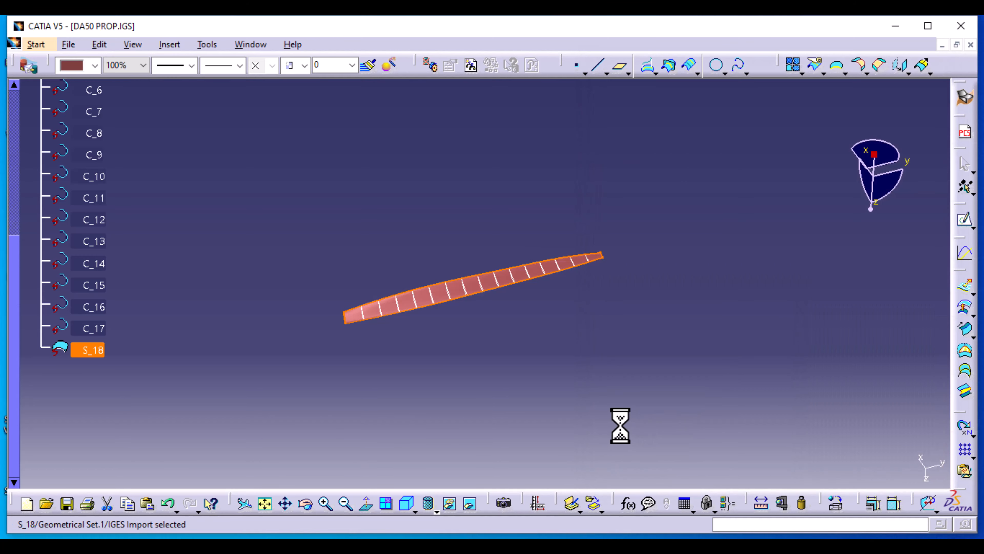
# Zoom and rotate the view to see the blade end-on, then list the standard view orientations
pyautogui.moveTo(386, 376); pyautogui.dragTo(364, 281, button='middle')
pyautogui.moveTo(312, 266); pyautogui.dragTo(415, 208, button='middle')
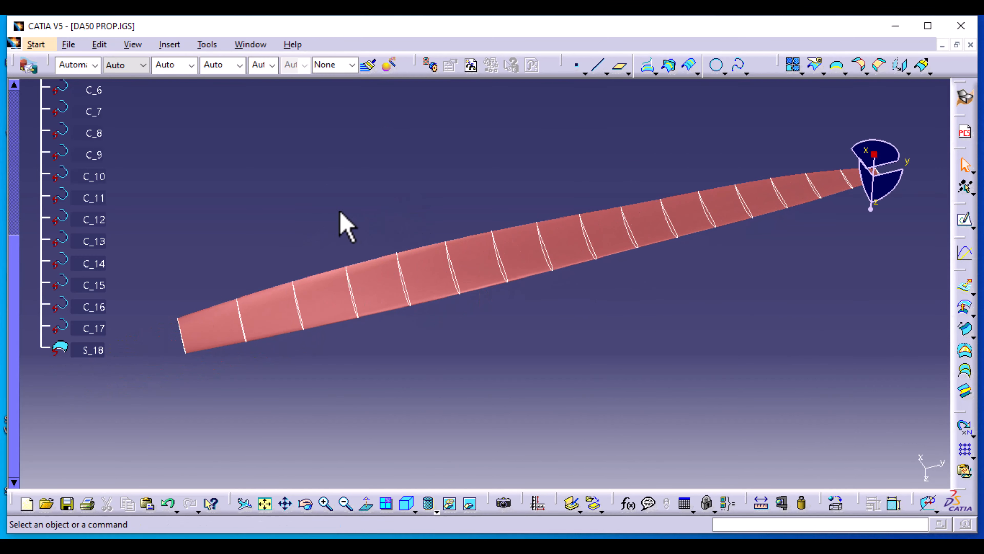
pyautogui.moveTo(341, 222); pyautogui.dragTo(628, 246, button='middle')
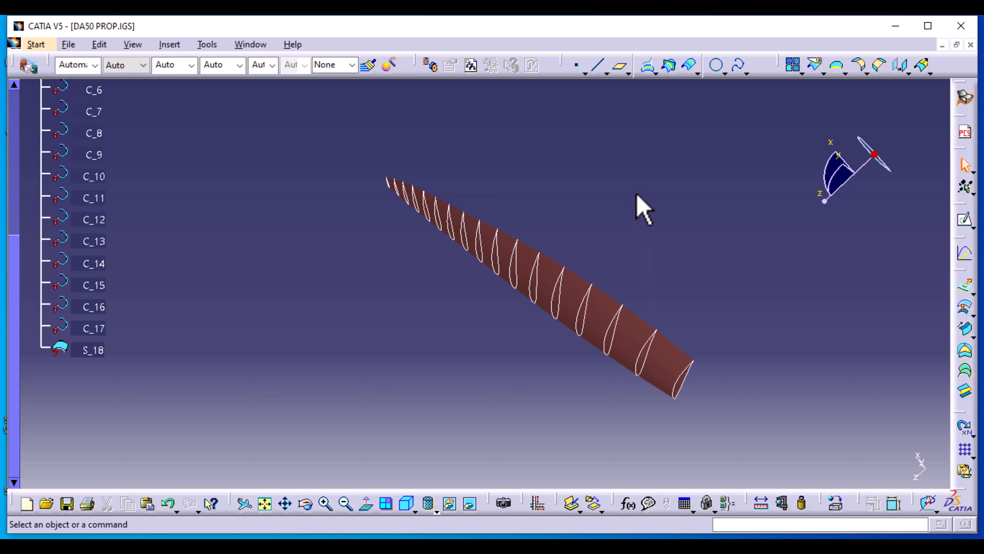
pyautogui.moveTo(637, 207); pyautogui.dragTo(615, 173, button='middle')
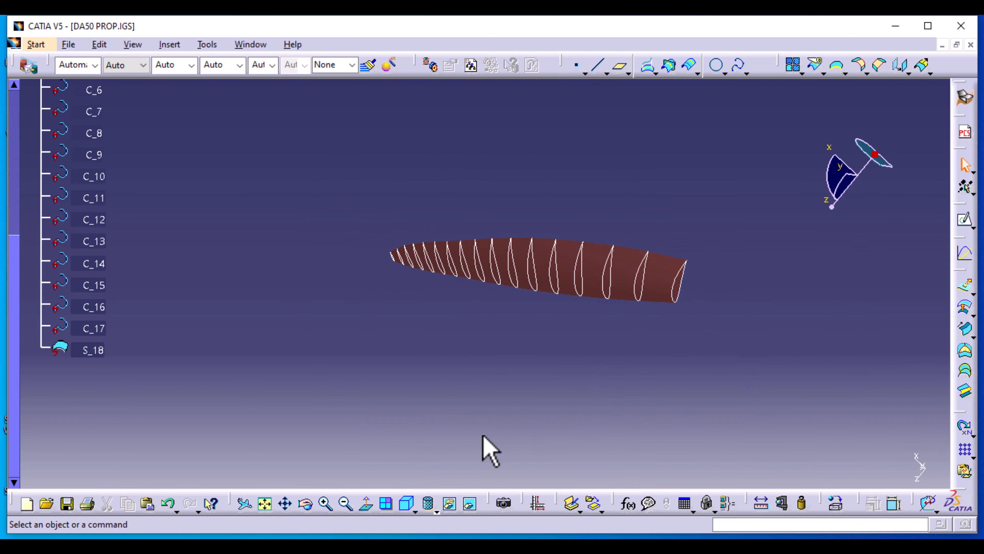
pyautogui.click(419, 511)
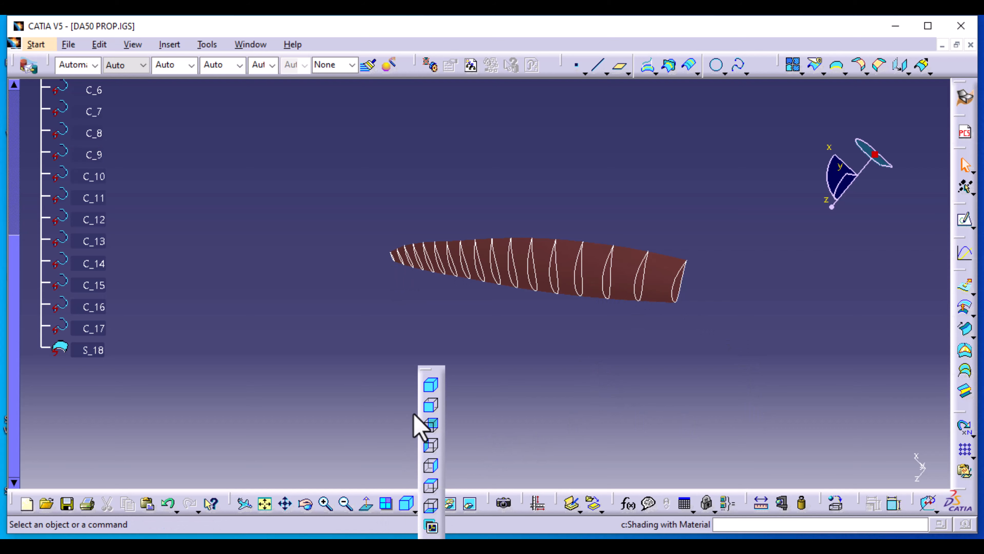
pyautogui.click(433, 412)
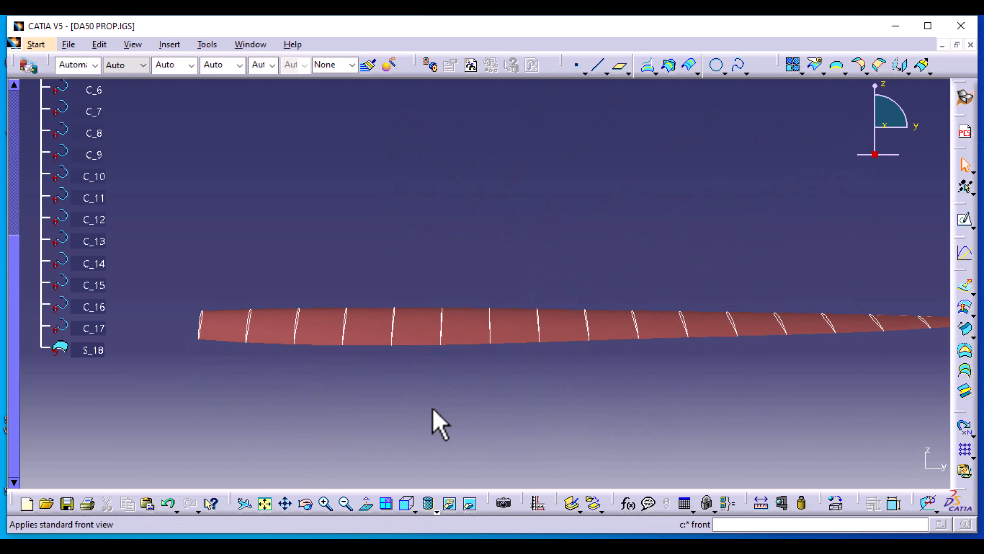
pyautogui.click(414, 511)
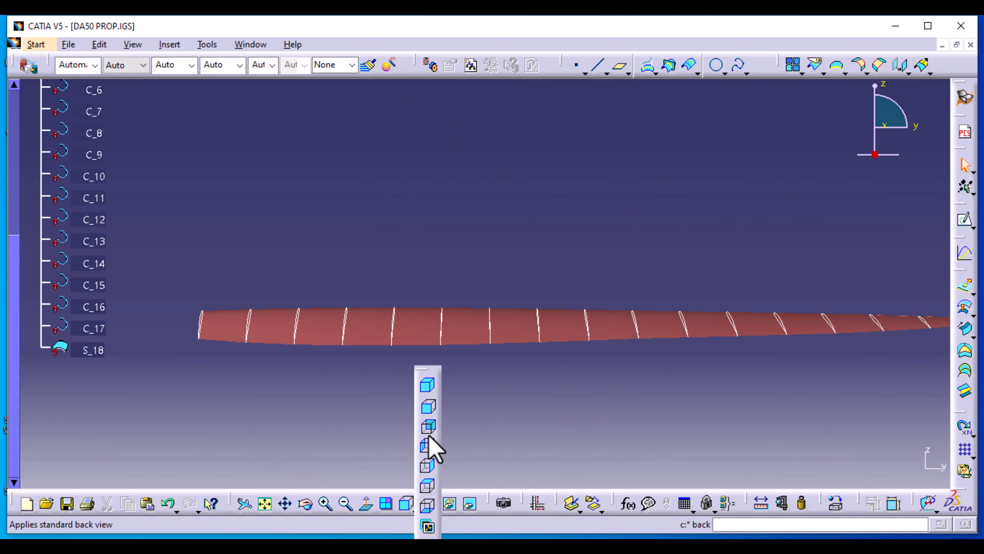
pyautogui.click(426, 450)
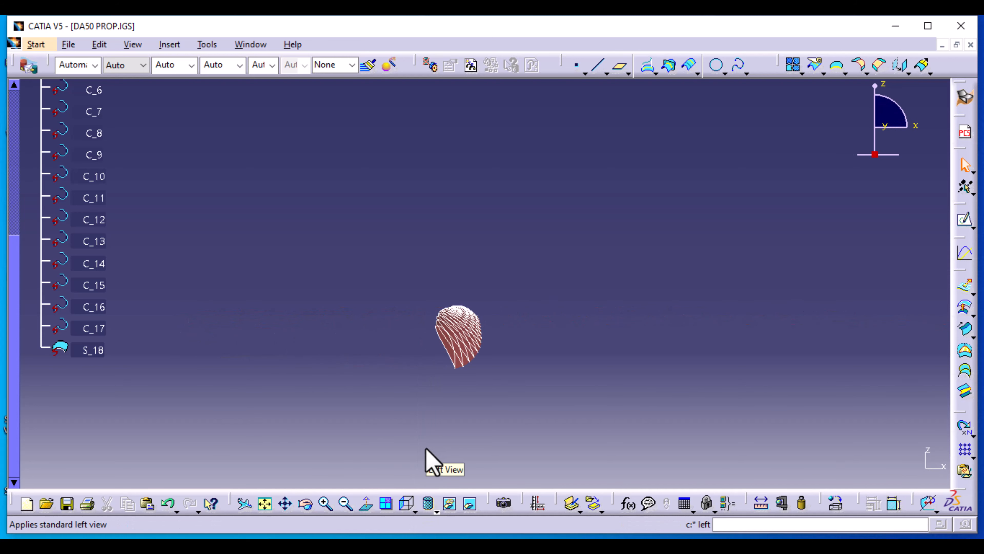
pyautogui.moveTo(483, 403)
pyautogui.mouseDown(button='middle')
pyautogui.moveTo(494, 369)
pyautogui.moveTo(495, 393)
pyautogui.mouseUp(button='middle')
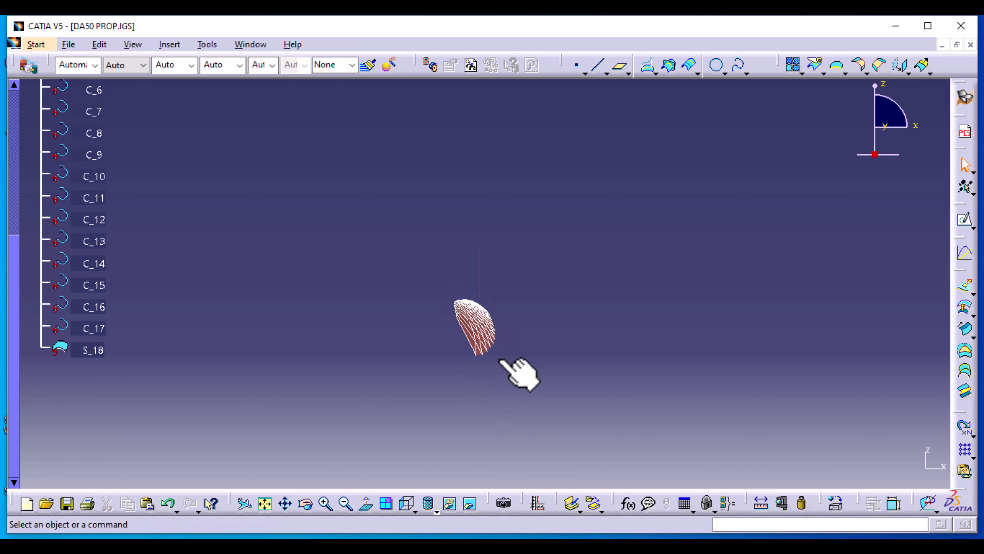
pyautogui.moveTo(558, 398); pyautogui.dragTo(445, 415, button='middle')
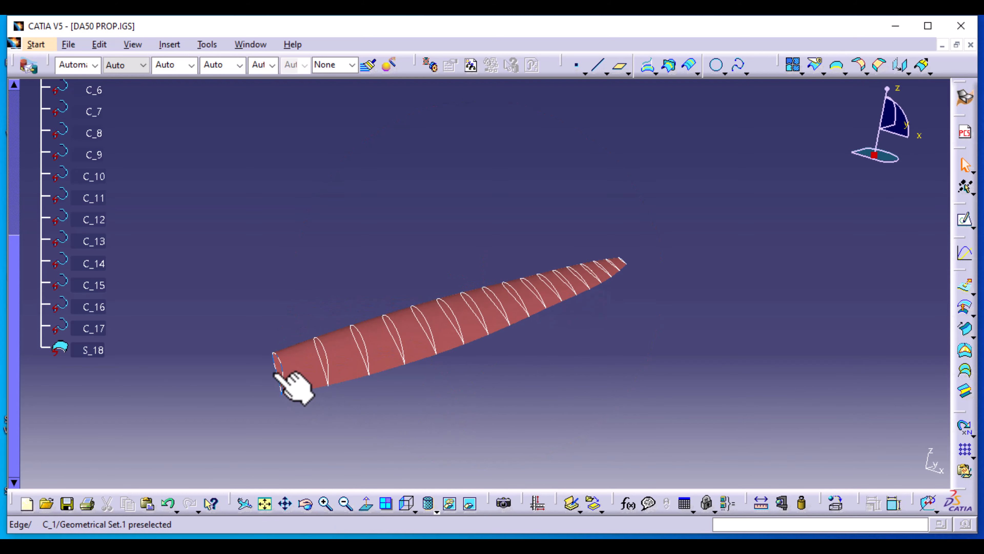
pyautogui.scroll(7, 194, 320)
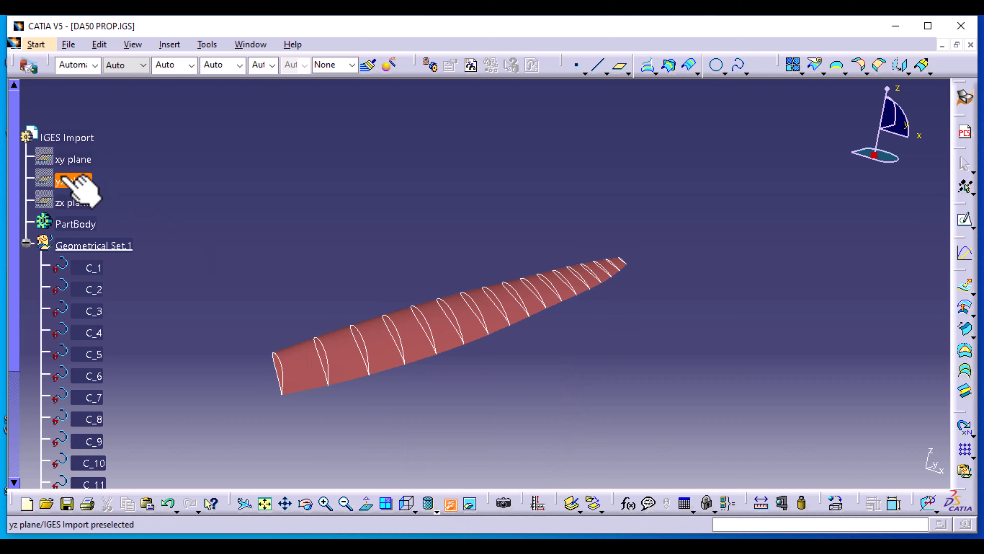
# Show the xy, yz and zx reference planes
pyautogui.click(73, 159)
pyautogui.click(73, 180)
pyautogui.click(74, 202)
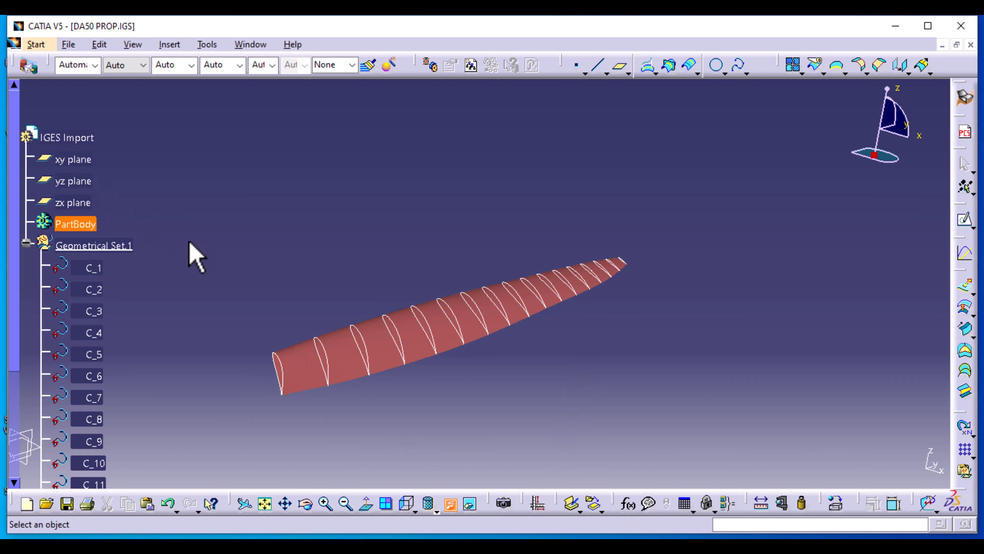
# Pan, rotate and zoom toward the blade's open root end and recentre on it
pyautogui.moveTo(306, 263); pyautogui.dragTo(459, 237, button='middle')
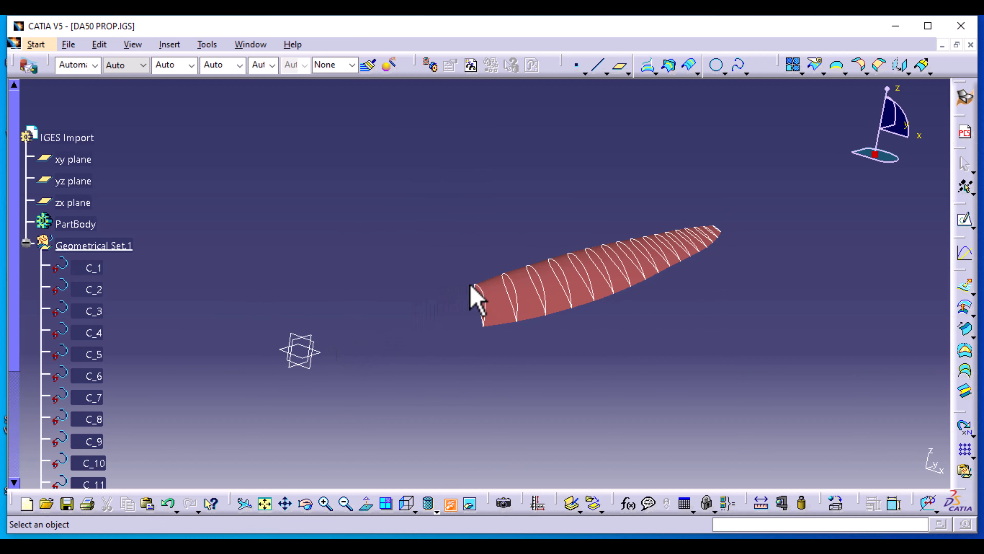
pyautogui.moveTo(461, 224); pyautogui.dragTo(455, 180, button='middle')
pyautogui.scroll(-2, 363, 268)
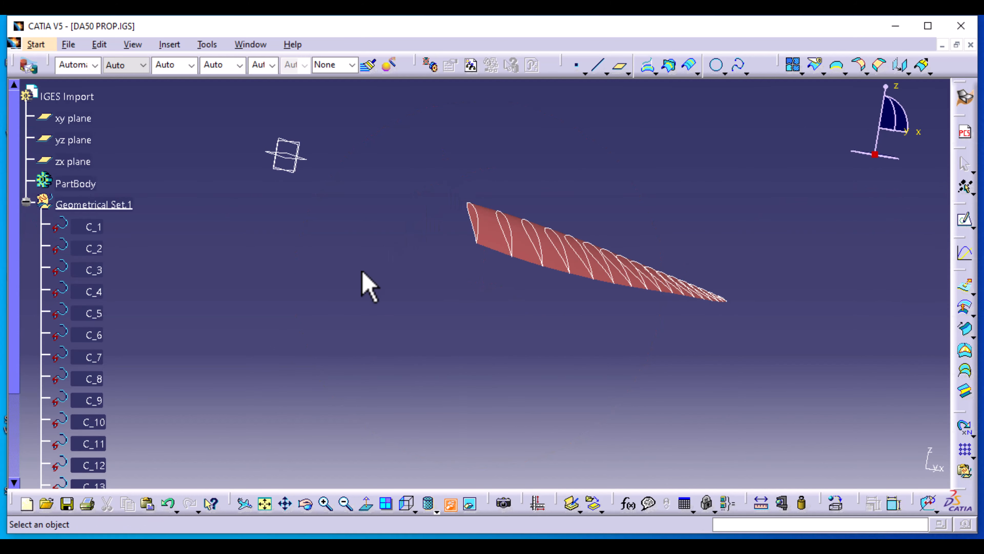
pyautogui.scroll(-4, 363, 271)
pyautogui.scroll(-6, 363, 271)
pyautogui.moveTo(558, 295); pyautogui.dragTo(496, 320, button='middle')
pyautogui.middleClick(492, 272)
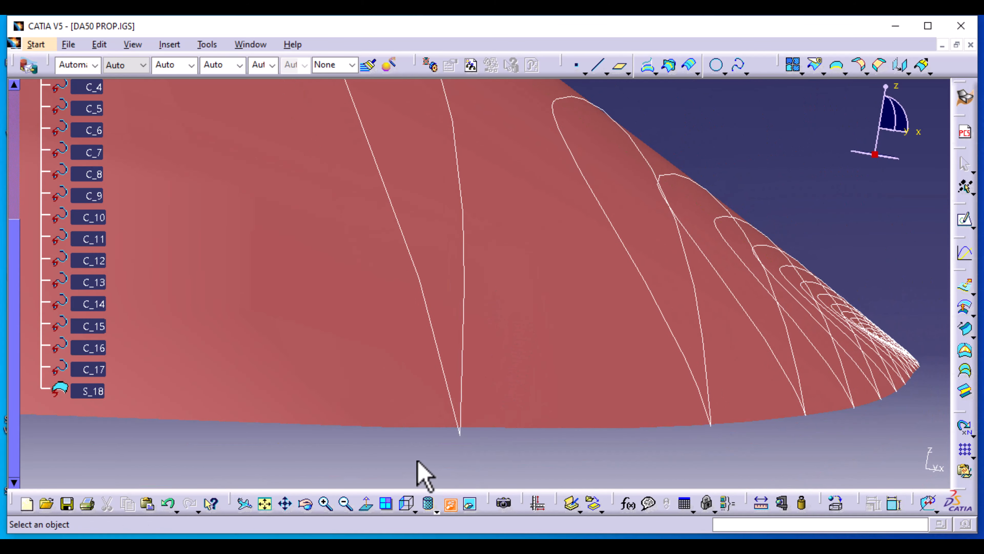
# Tilt, rotate and zoom the view to inspect the blade edge-on and side-on
pyautogui.moveTo(417, 461); pyautogui.dragTo(360, 420, button='middle')
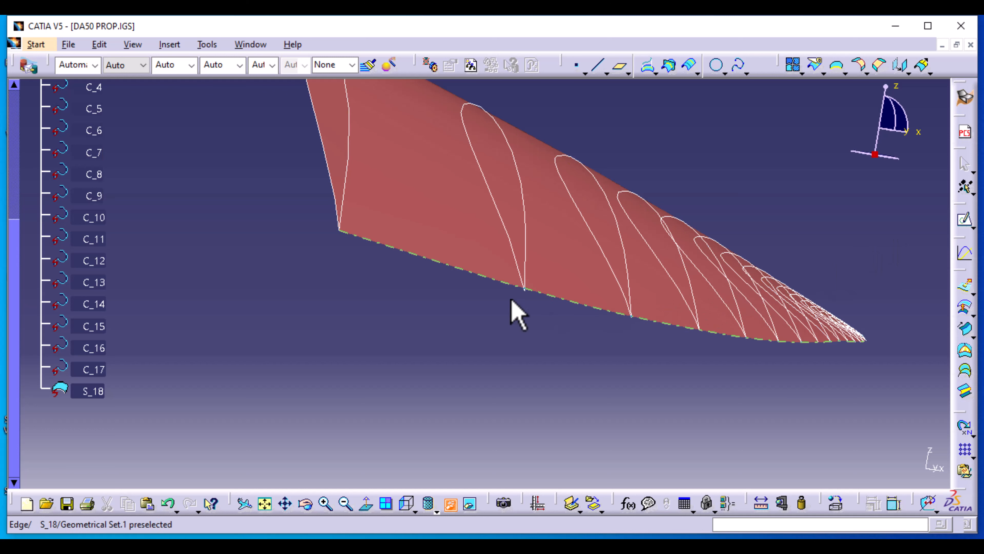
pyautogui.moveTo(467, 321); pyautogui.dragTo(530, 341, button='middle')
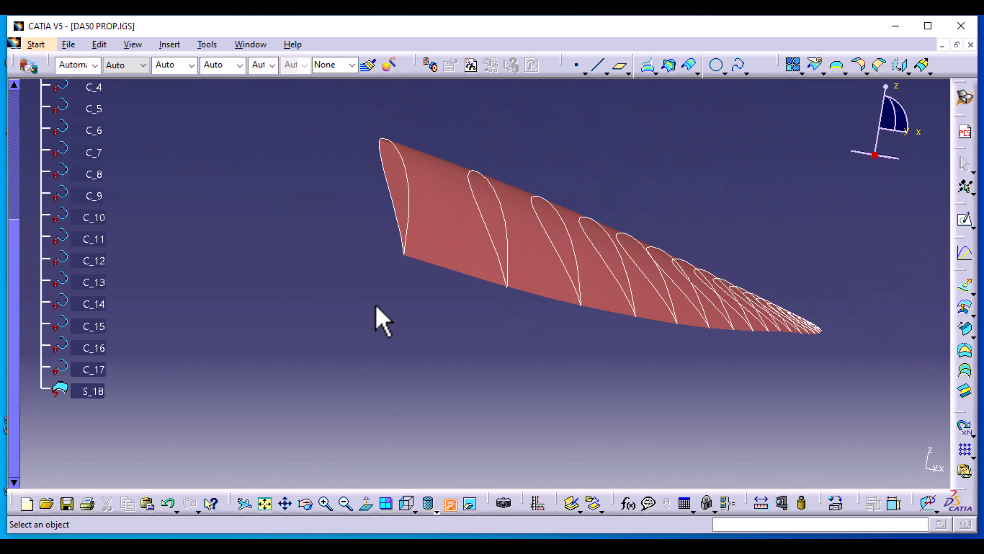
pyautogui.moveTo(380, 319); pyautogui.dragTo(488, 446, button='middle')
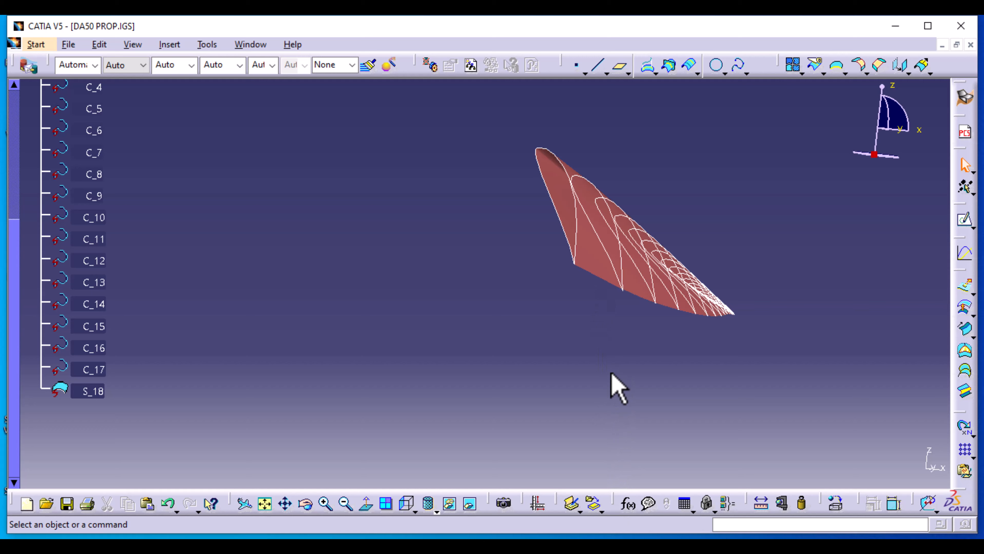
pyautogui.moveTo(619, 387); pyautogui.dragTo(406, 255, button='middle')
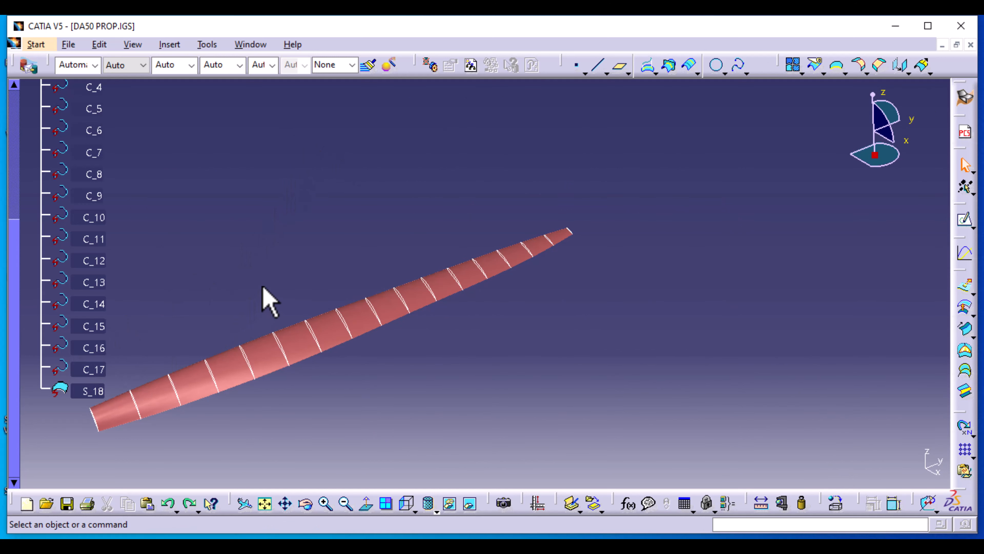
pyautogui.middleClick(274, 380)
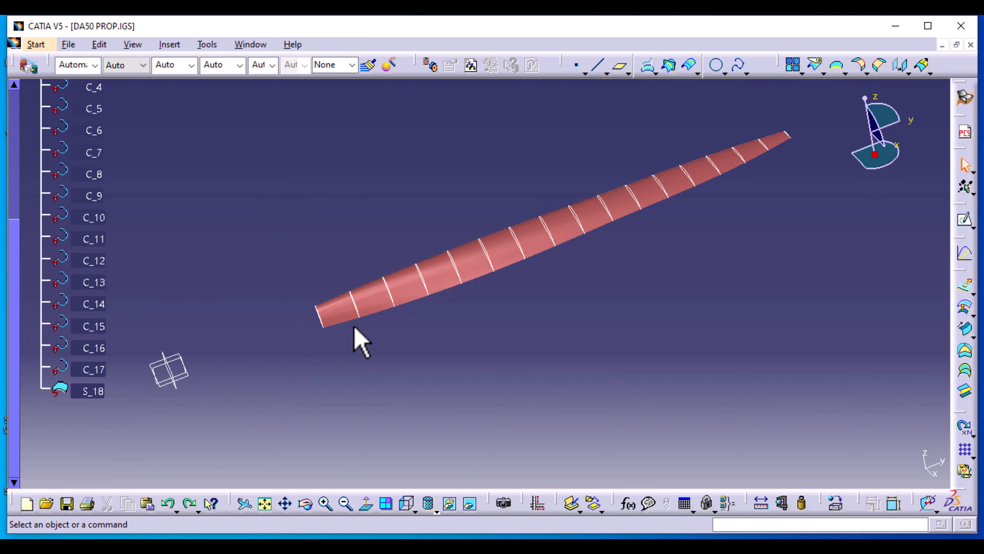
pyautogui.moveTo(354, 329); pyautogui.dragTo(346, 188, button='middle')
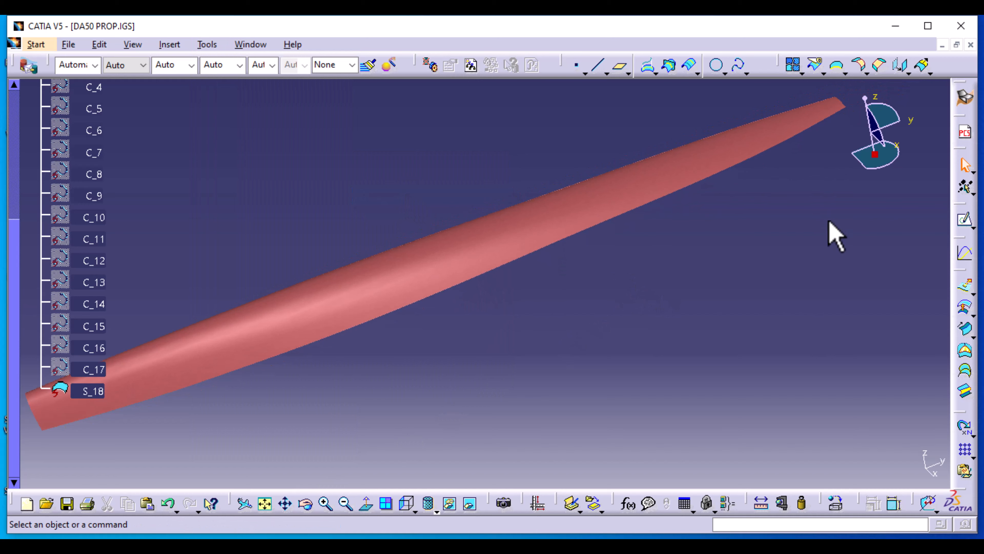
# Select the blade surface S_18 and zoom in on the blade tip
pyautogui.moveTo(830, 235); pyautogui.dragTo(627, 233, button='middle')
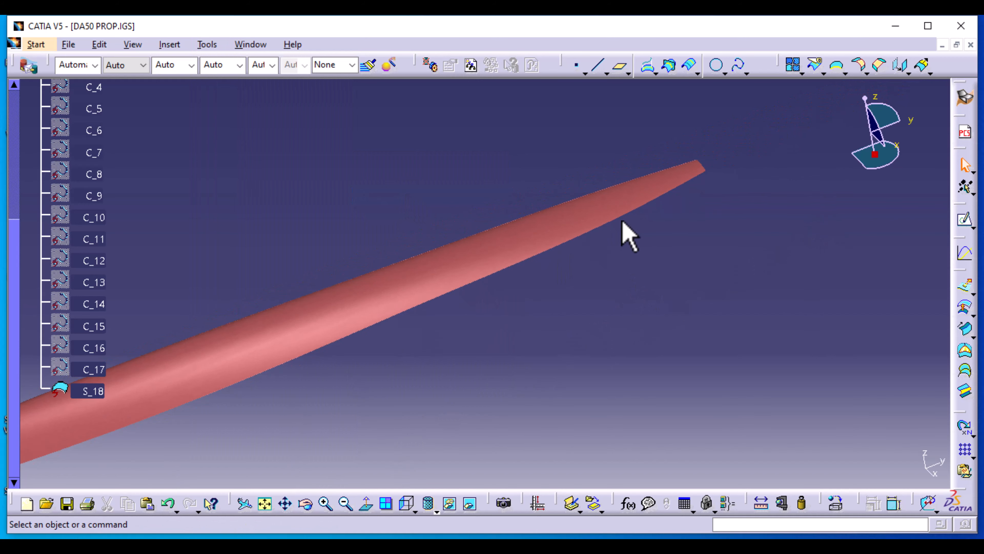
pyautogui.click(702, 179)
pyautogui.hotkey('ctrl', 'c')
pyautogui.click(702, 176)
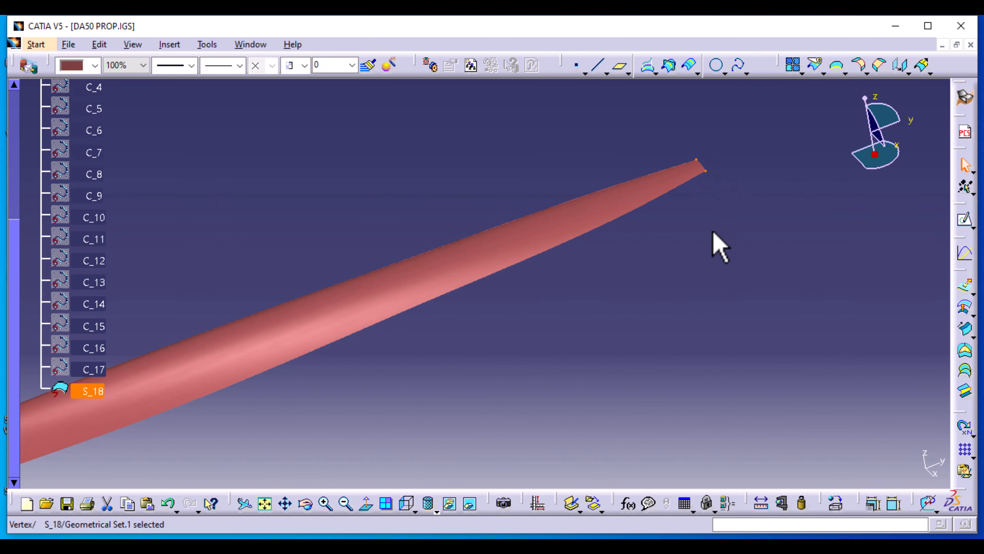
pyautogui.moveTo(714, 233); pyautogui.dragTo(669, 103, button='middle')
# Fit the blade in view, turn to face the root, and extract Boundary.1 along its open edge
pyautogui.moveTo(776, 187); pyautogui.dragTo(272, 408, button='middle')
pyautogui.moveTo(741, 202); pyautogui.dragTo(500, 245, button='middle')
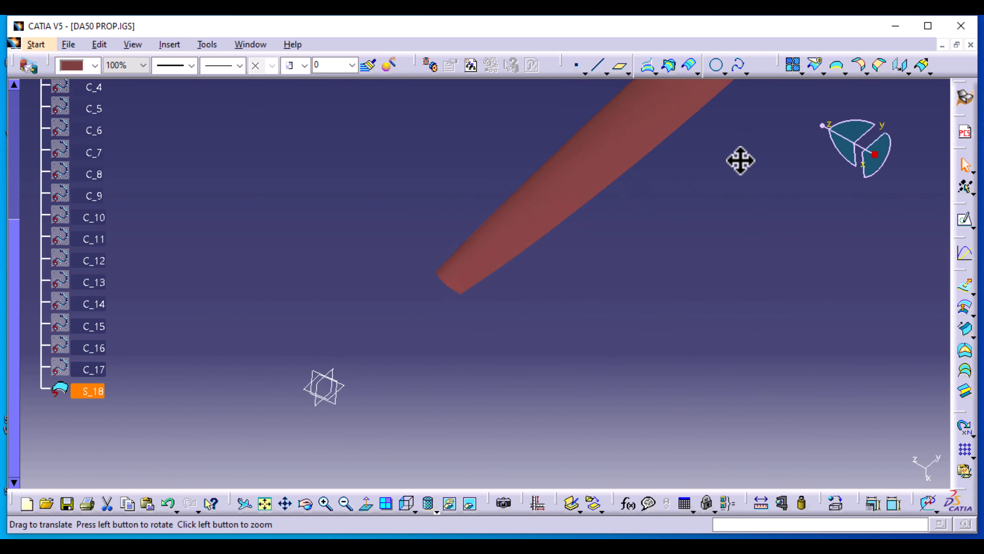
pyautogui.moveTo(741, 160); pyautogui.dragTo(366, 499, button='middle')
pyautogui.moveTo(767, 113); pyautogui.dragTo(525, 302, button='middle')
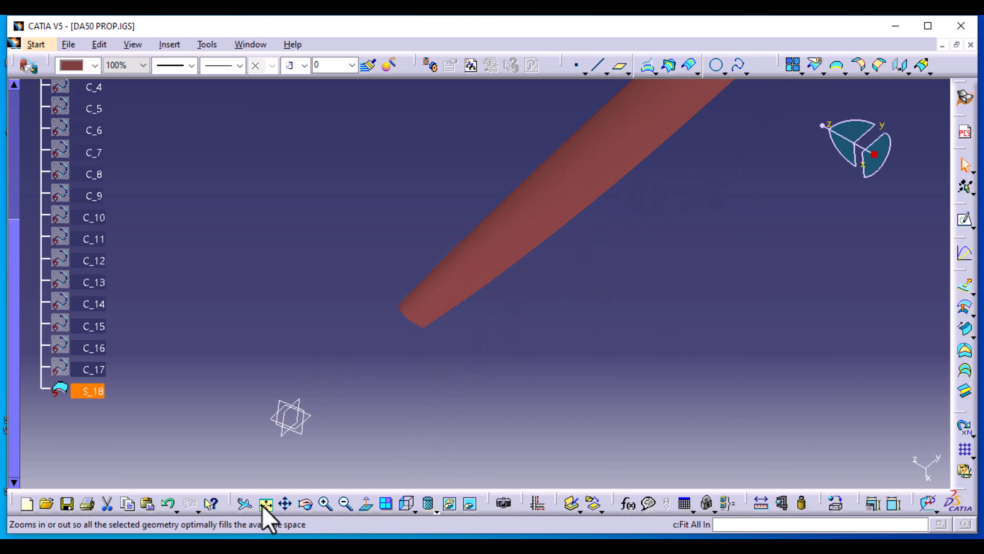
pyautogui.click(777, 218)
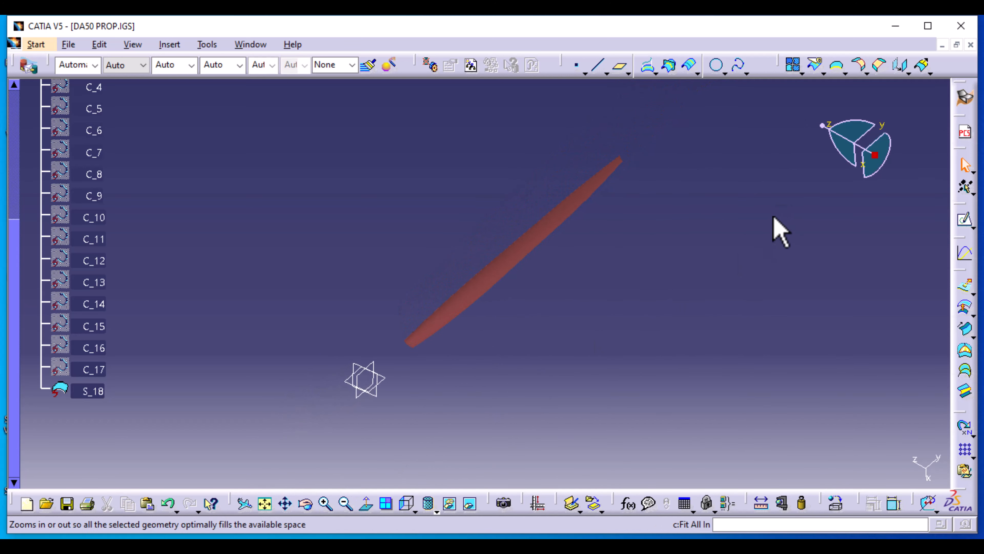
pyautogui.moveTo(707, 171); pyautogui.dragTo(516, 249, button='middle')
pyautogui.click(837, 65)
pyautogui.click(226, 351)
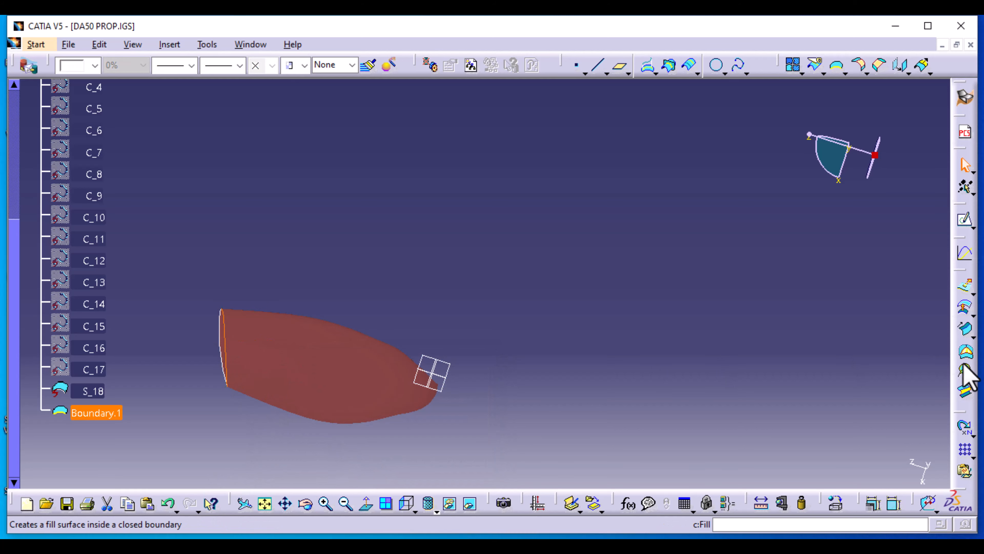
# Cap the blade root with fill surface Fill.1 bounded by Boundary.1
pyautogui.click(965, 351)
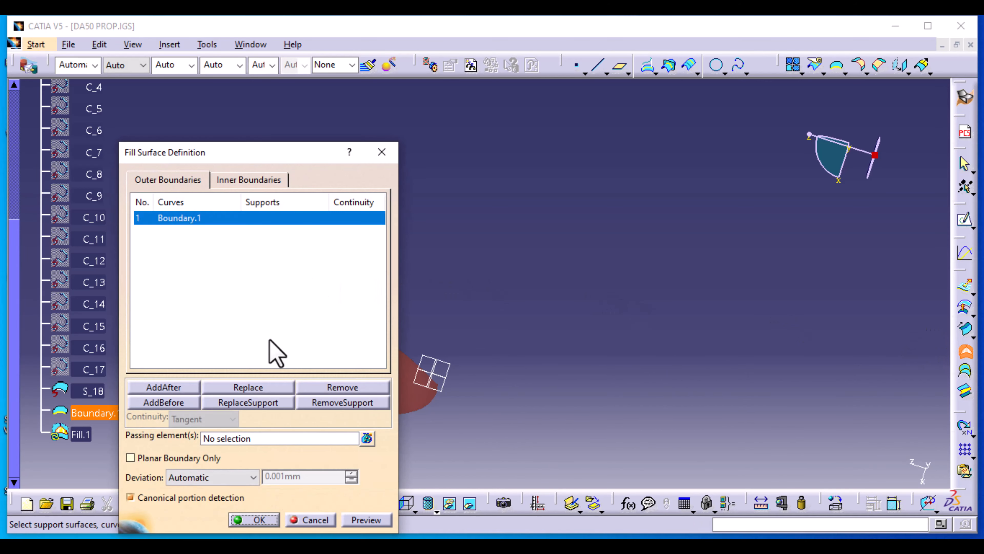
pyautogui.click(270, 524)
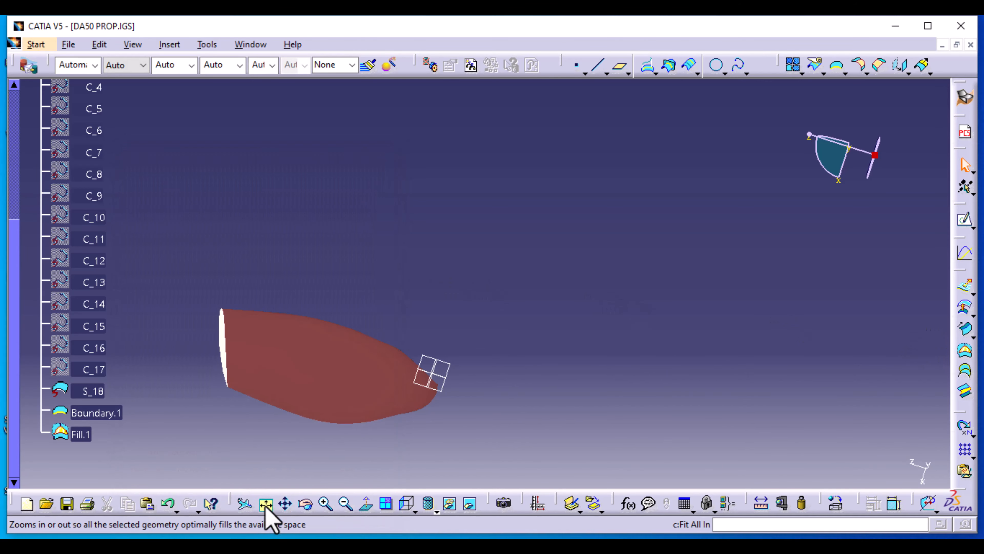
pyautogui.click(74, 428)
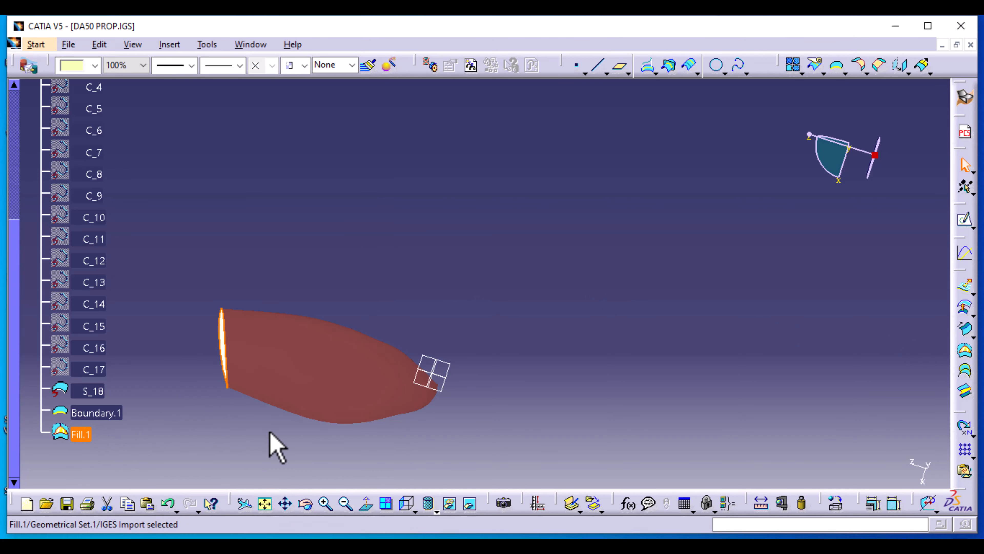
pyautogui.click(267, 428)
# Join Fill.1 and S_18 into the single surface Join.1
pyautogui.click(813, 71)
pyautogui.click(793, 65)
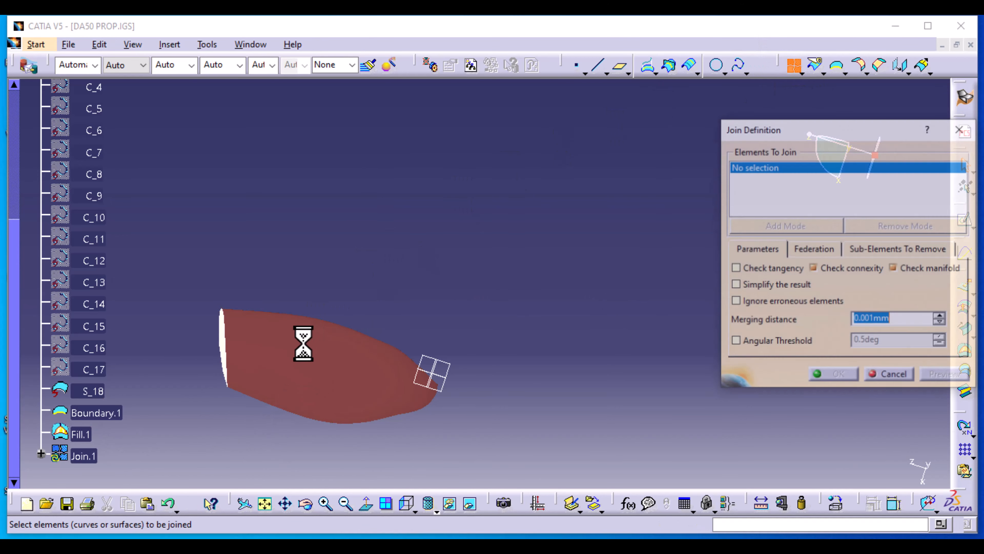
pyautogui.click(79, 433)
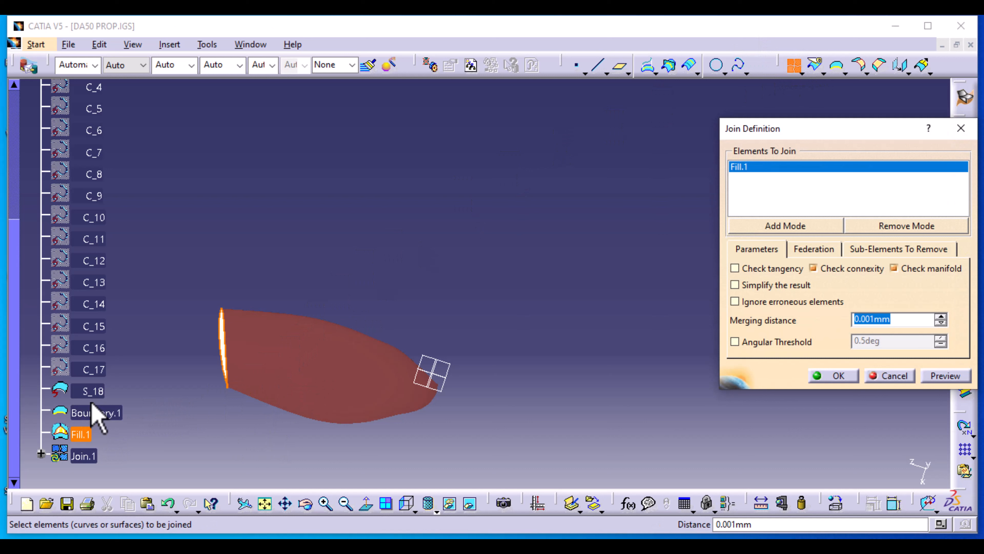
pyautogui.click(94, 391)
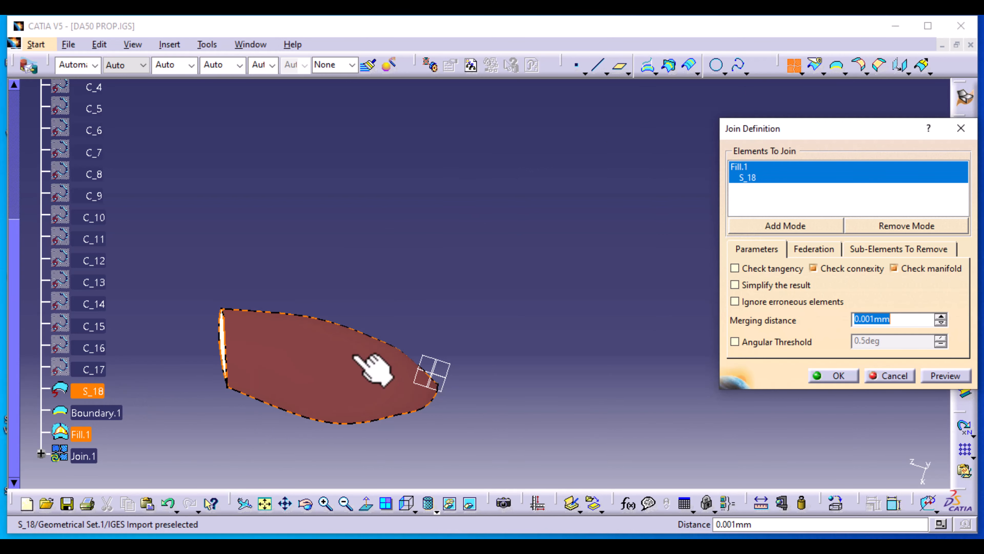
pyautogui.click(929, 378)
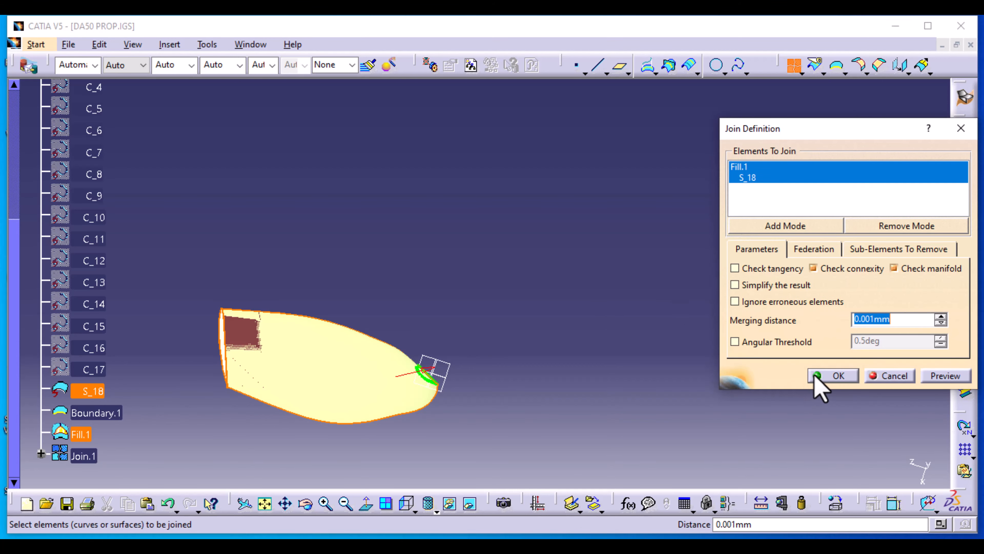
pyautogui.click(832, 376)
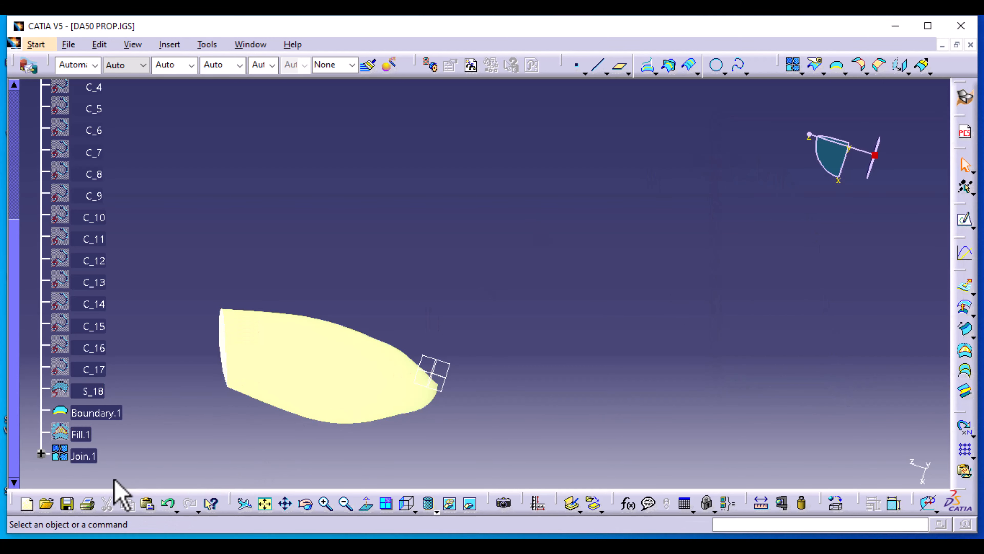
pyautogui.click(85, 456)
# Set Join.1's fill colour to brown in its graphic properties
pyautogui.rightClick(84, 455)
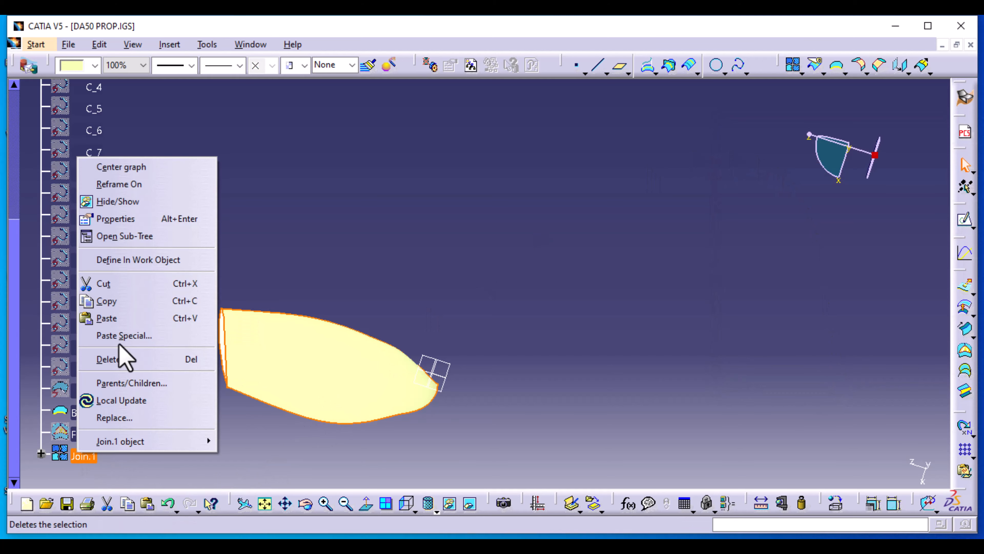
pyautogui.click(174, 219)
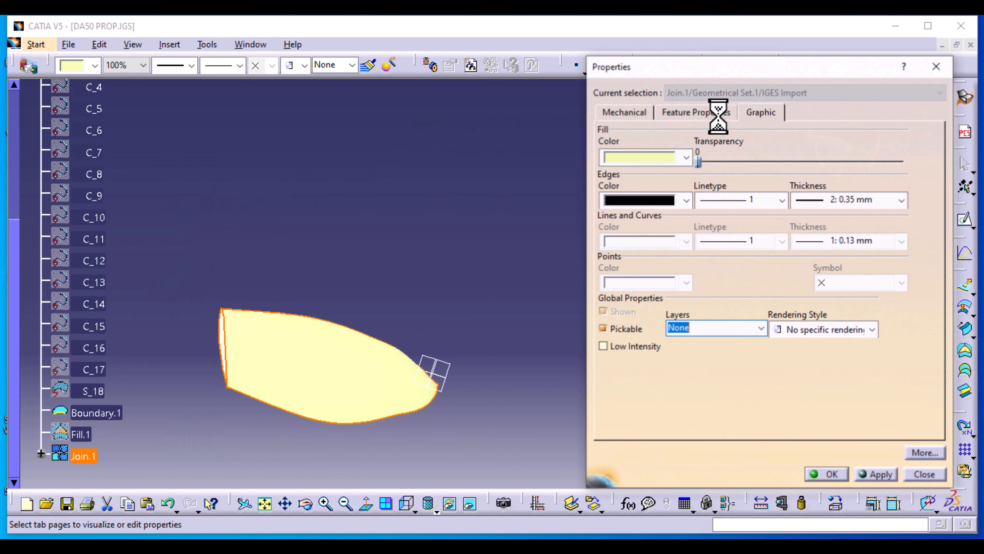
pyautogui.click(686, 157)
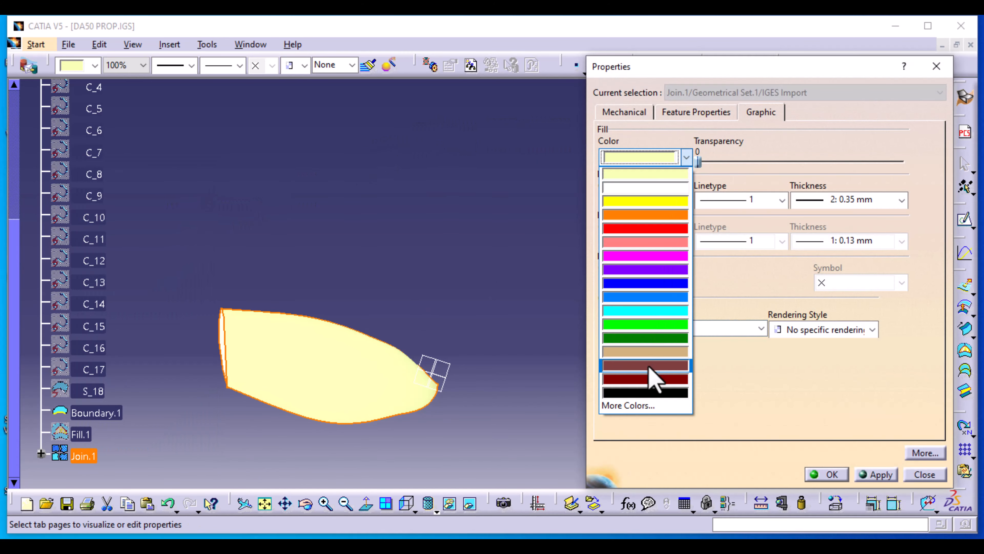
pyautogui.click(649, 366)
pyautogui.click(876, 473)
pyautogui.click(828, 474)
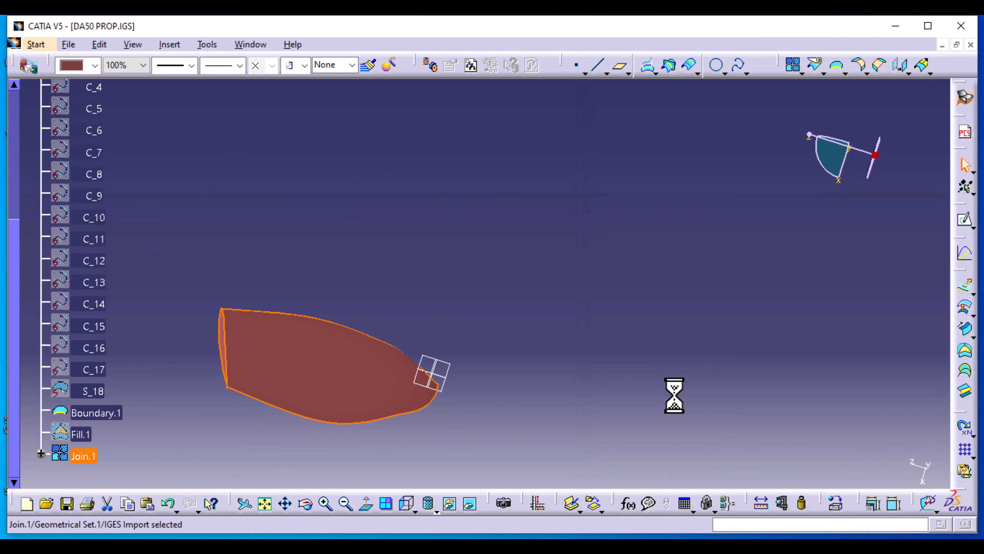
# Hide the Boundary.1 curve and orbit the view to inspect the whole brown blade
pyautogui.click(106, 413)
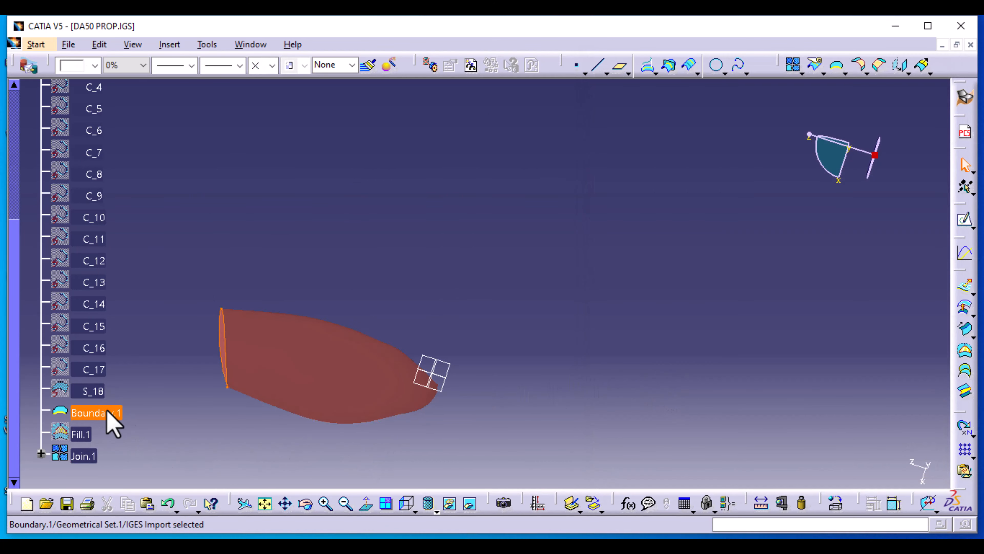
pyautogui.rightClick(107, 412)
pyautogui.click(155, 154)
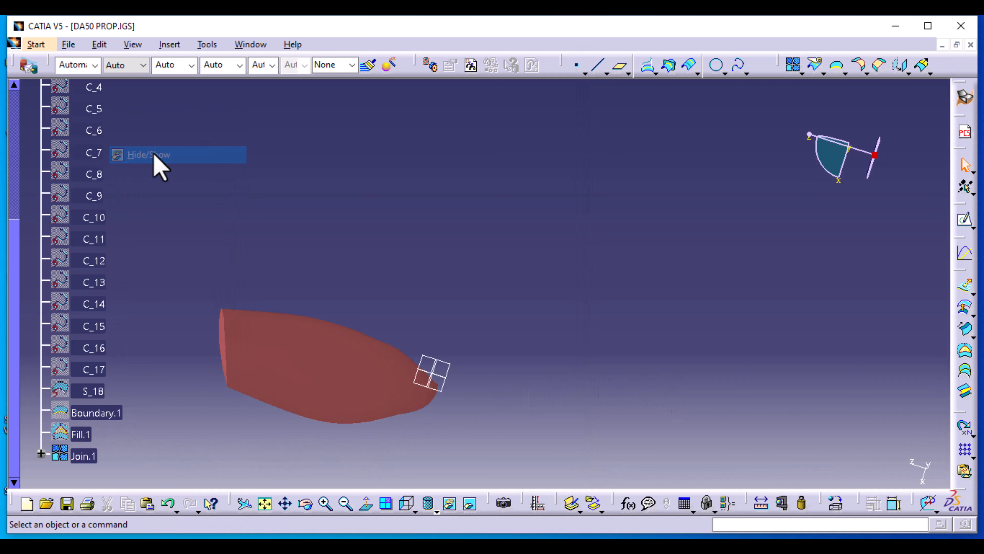
pyautogui.moveTo(206, 397); pyautogui.dragTo(483, 347, button='middle')
pyautogui.moveTo(483, 347); pyautogui.dragTo(483, 382, button='middle')
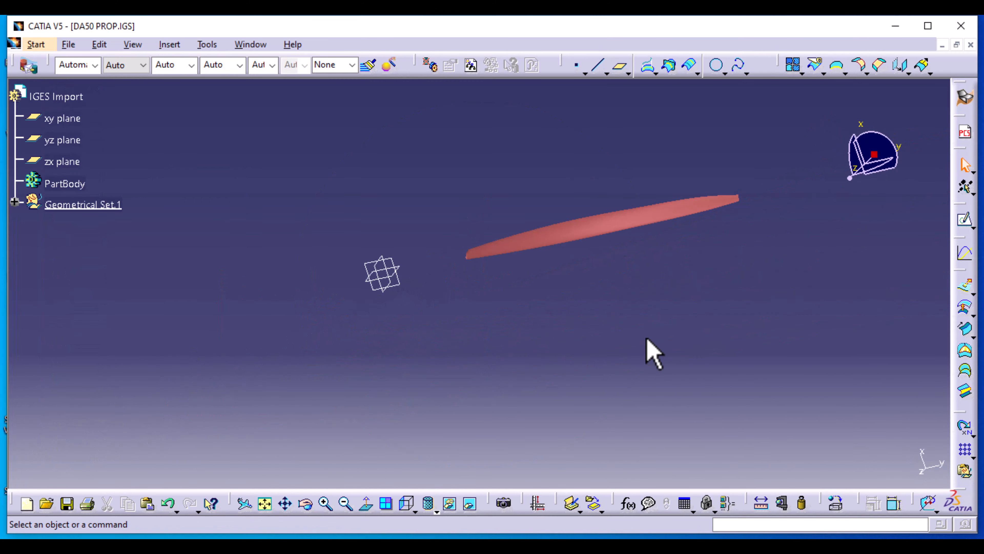
pyautogui.moveTo(597, 322); pyautogui.dragTo(596, 357, button='middle')
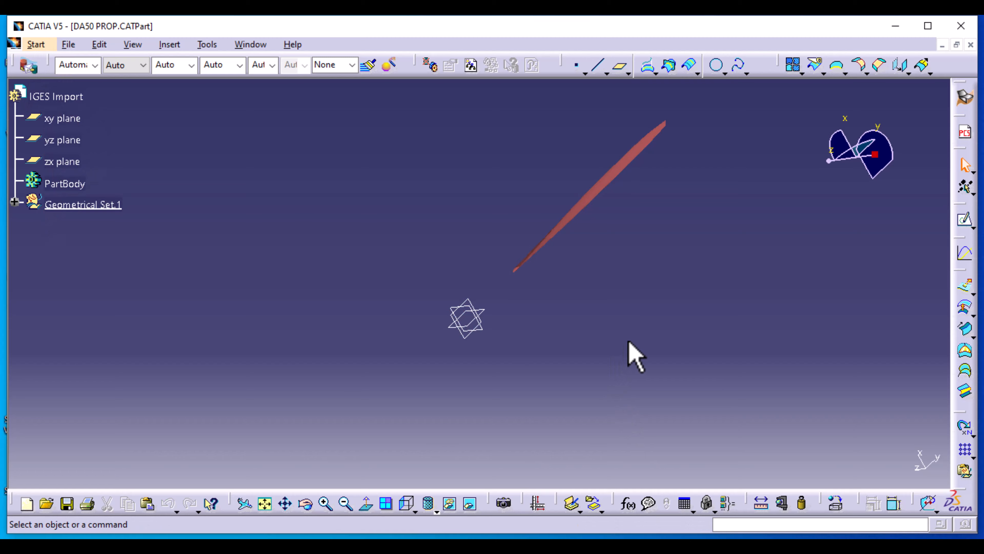
pyautogui.moveTo(629, 343); pyautogui.dragTo(817, 391, button='middle')
pyautogui.moveTo(374, 363); pyautogui.dragTo(534, 356, button='middle')
pyautogui.moveTo(336, 300); pyautogui.dragTo(479, 391, button='middle')
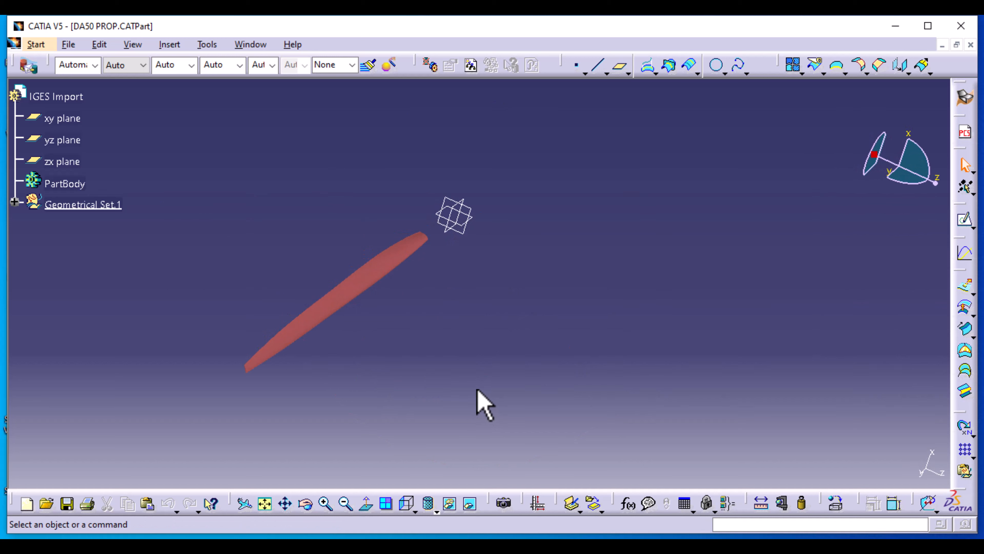